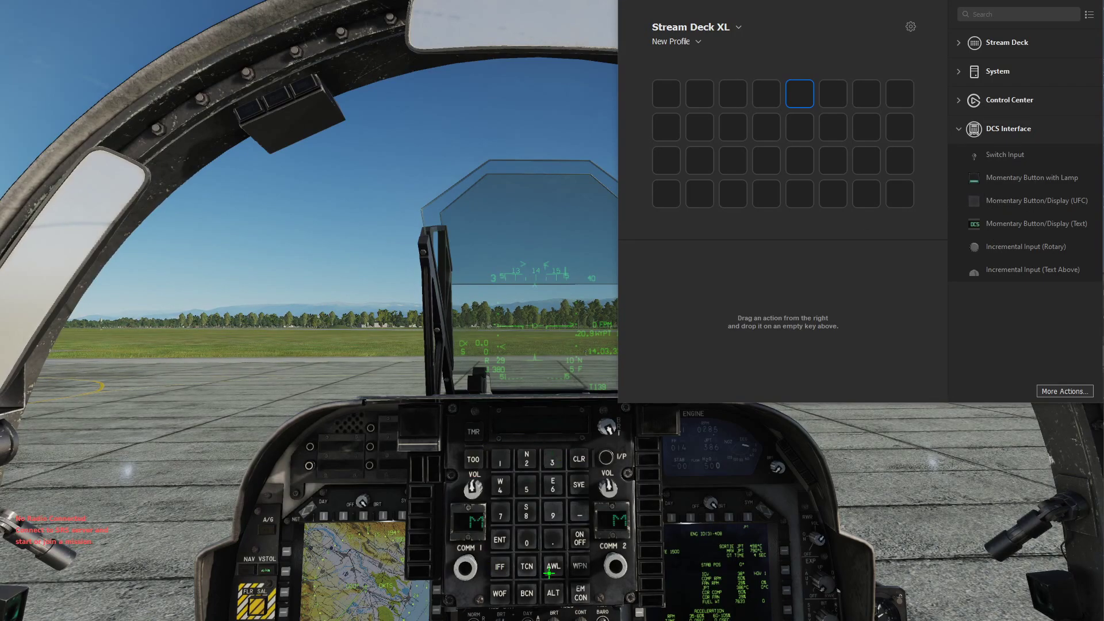
Add a Momentary Button/Display (UFC) action to the fifth key of the first row, title it 1 and expand its DCS command settings
{"action": "left_click_drag", "start_coordinate": [998, 201], "coordinate": [792, 95]}
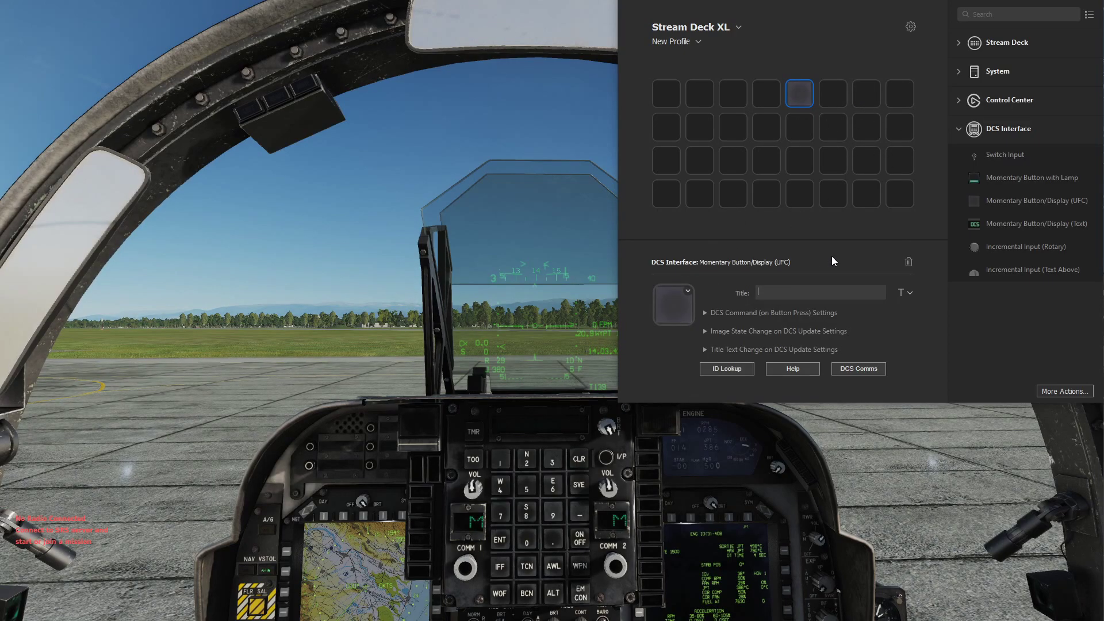
{"action": "type", "text": "1"}
{"action": "left_click", "coordinate": [704, 312]}
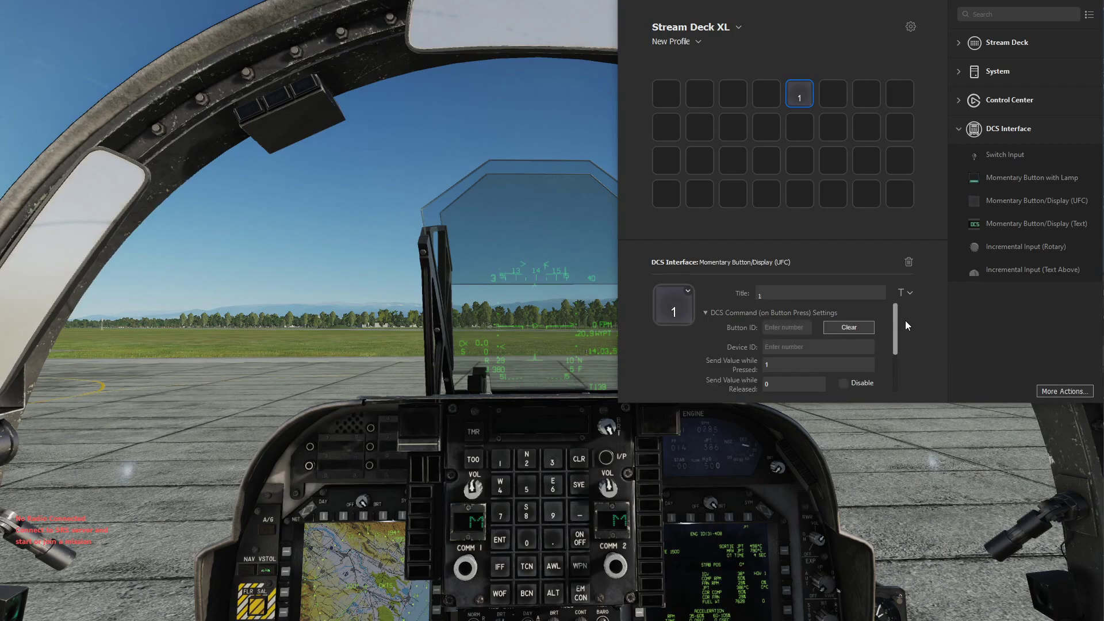
{"action": "left_click_drag", "start_coordinate": [895, 318], "coordinate": [891, 324]}
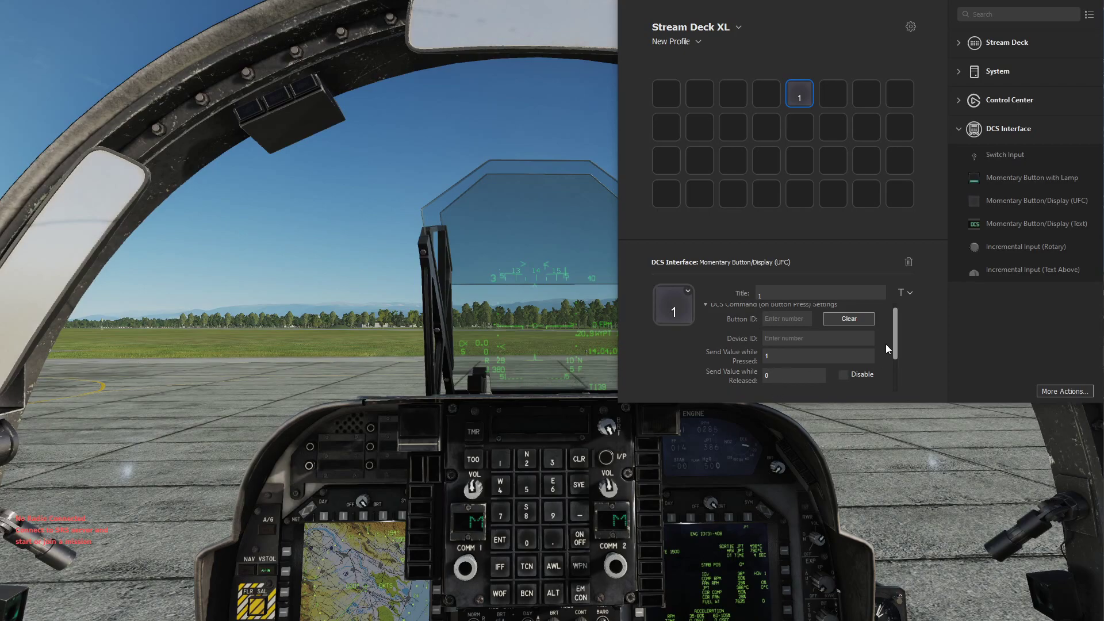
{"action": "left_click_drag", "start_coordinate": [896, 327], "coordinate": [895, 359]}
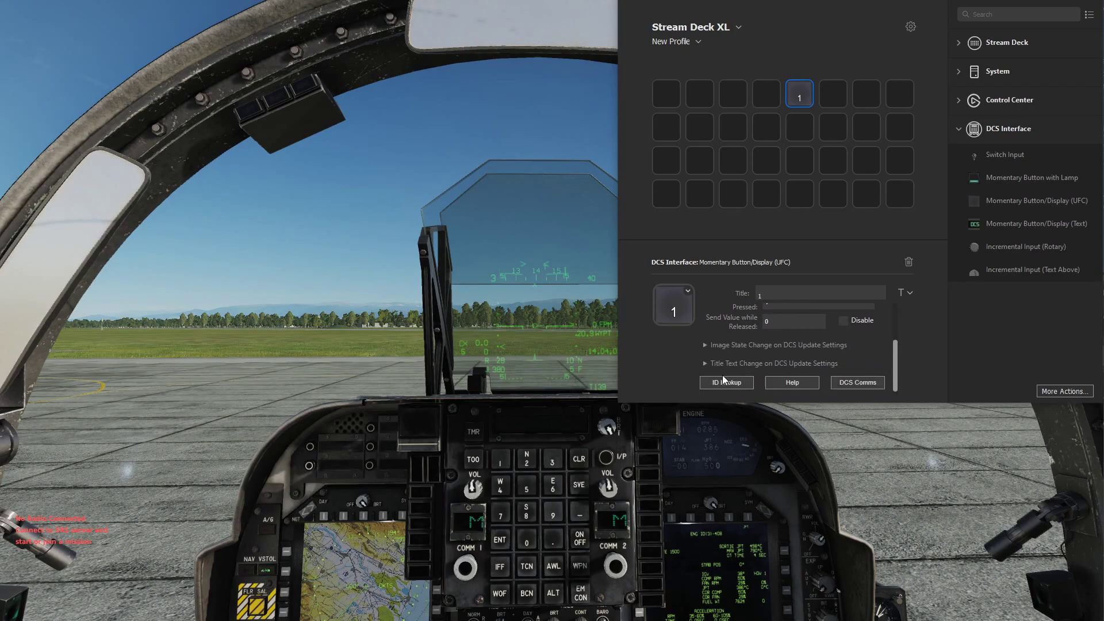
Look up the clickable IDs of the AV8BNA module, filtering the list by UFC
{"action": "left_click", "coordinate": [726, 383]}
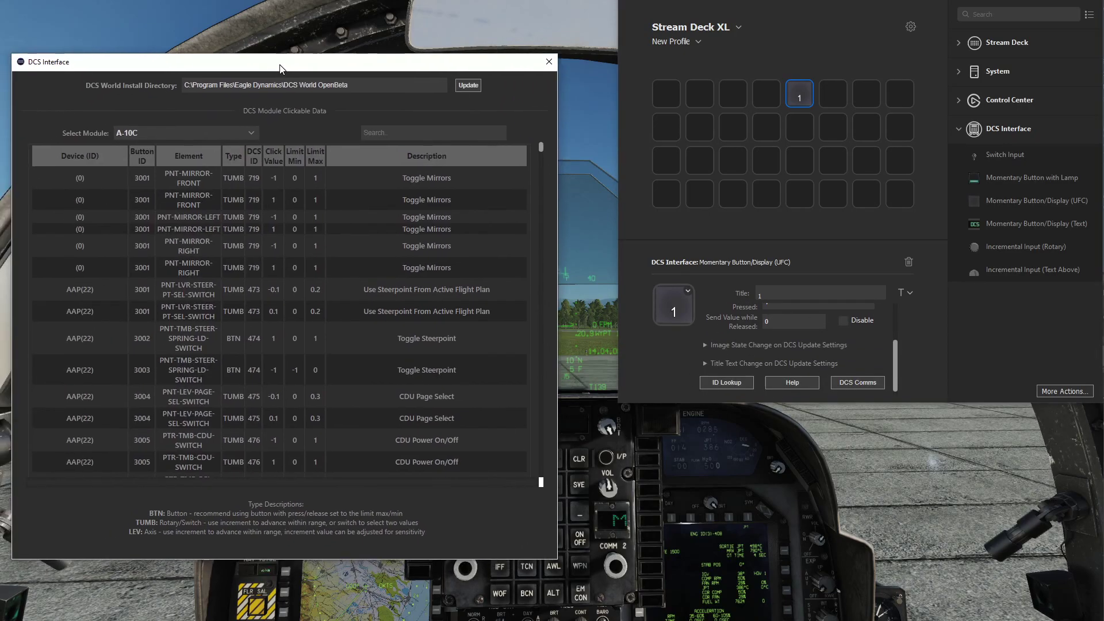
{"action": "left_click", "coordinate": [251, 133]}
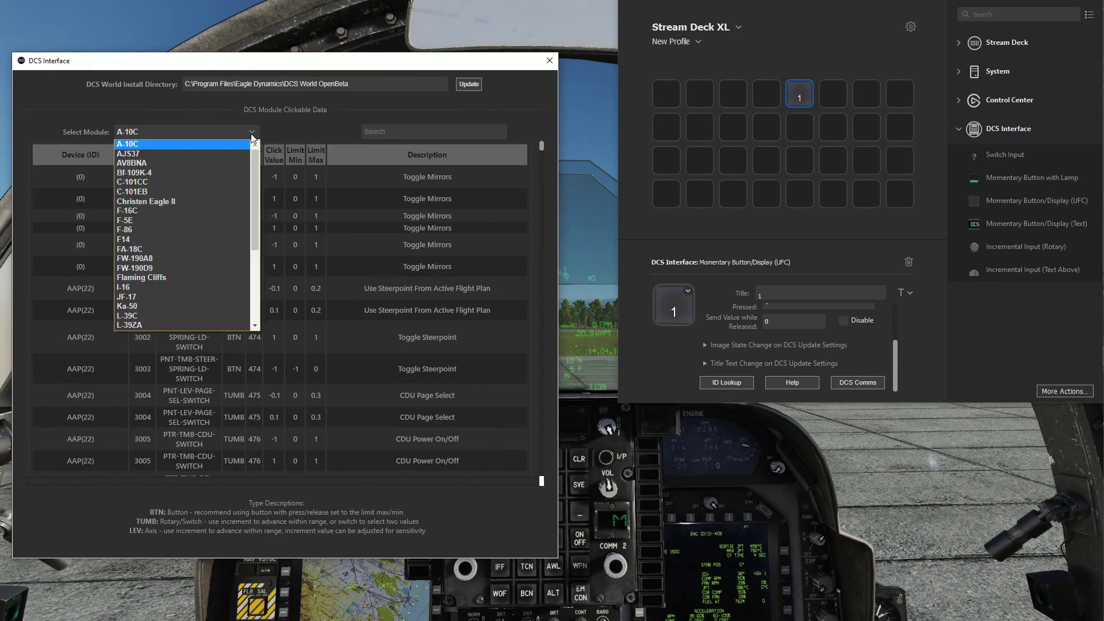
{"action": "left_click", "coordinate": [151, 162]}
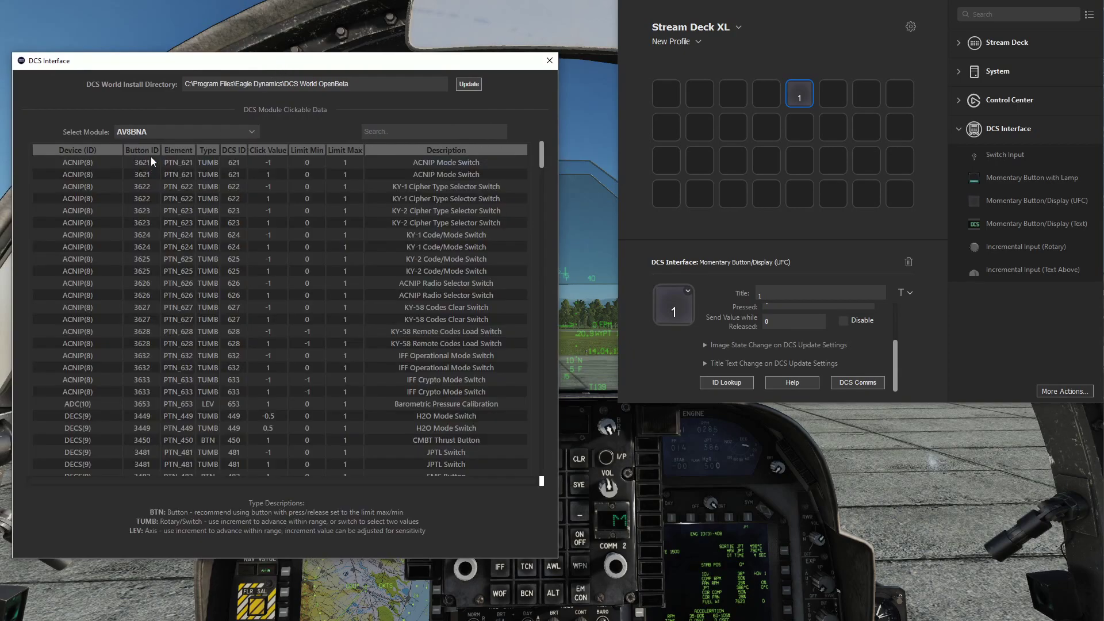
{"action": "left_click", "coordinate": [424, 131]}
{"action": "type", "text": "UFC"}
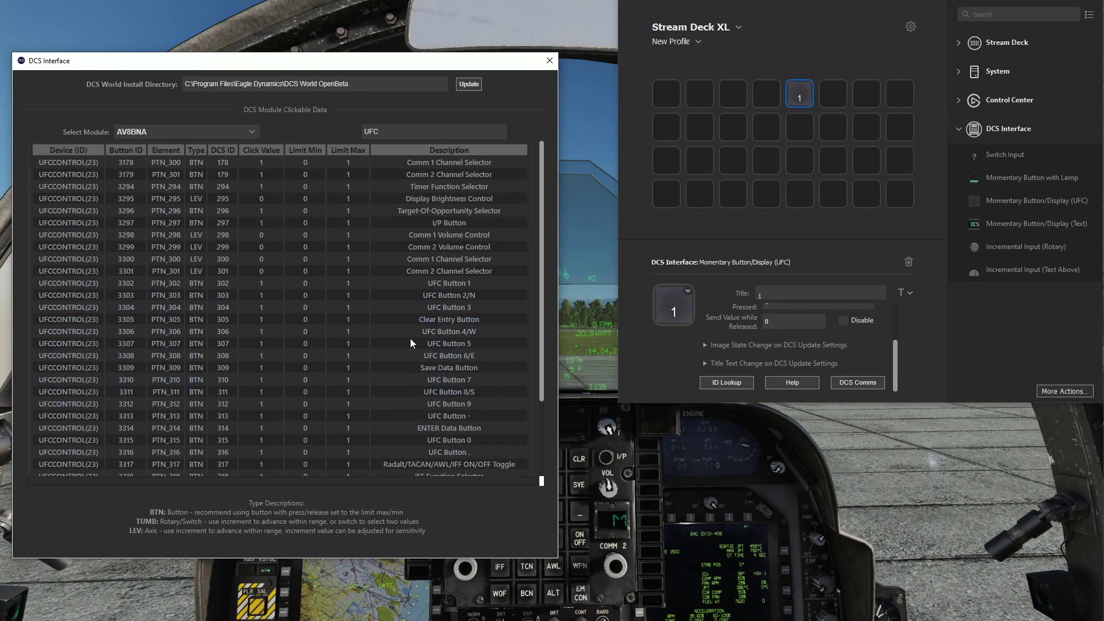
Import the UFC Button 1 entry into the key's DCS command and close the lookup and command settings
{"action": "left_click", "coordinate": [384, 284]}
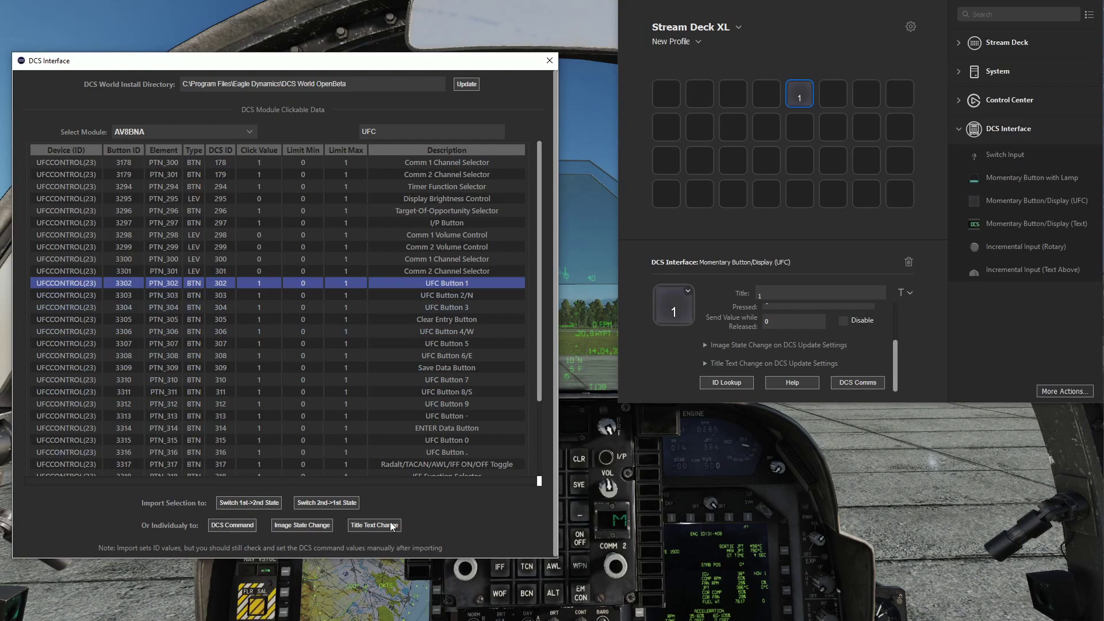
{"action": "left_click", "coordinate": [550, 60]}
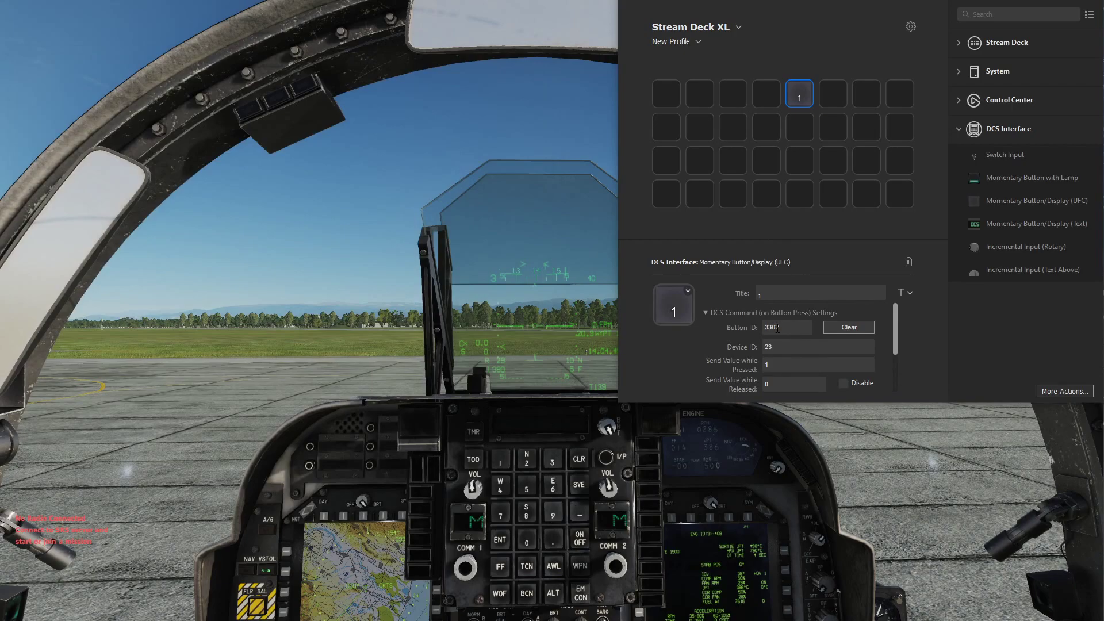
{"action": "left_click", "coordinate": [712, 312]}
Copy the configured 1 key and paste it into the three remaining keys of the first row
{"action": "right_click", "coordinate": [804, 101]}
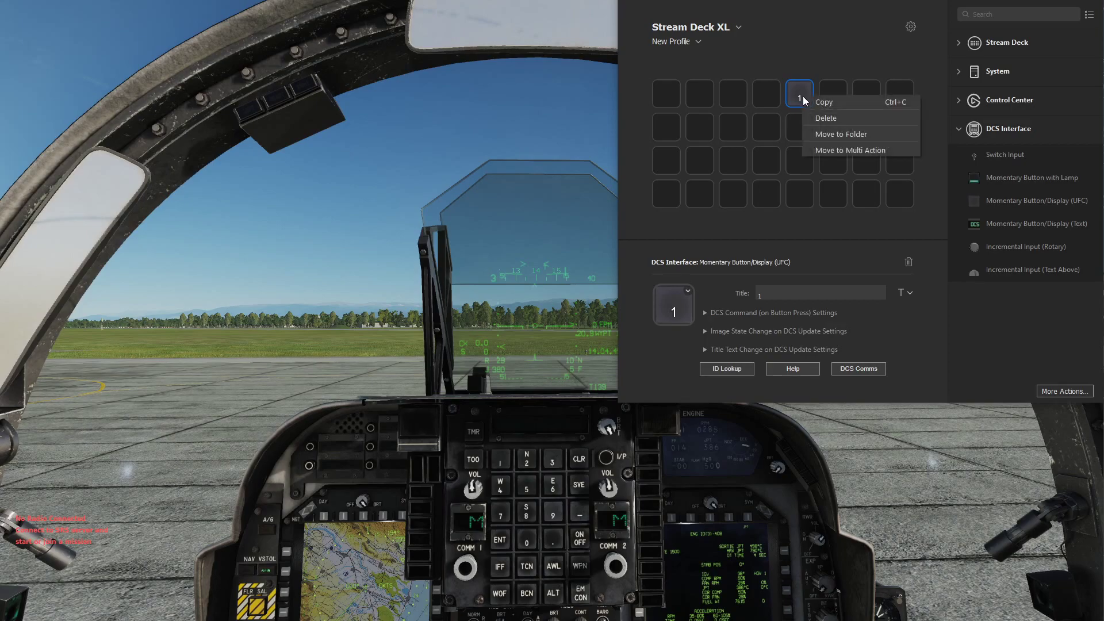
{"action": "left_click", "coordinate": [832, 102]}
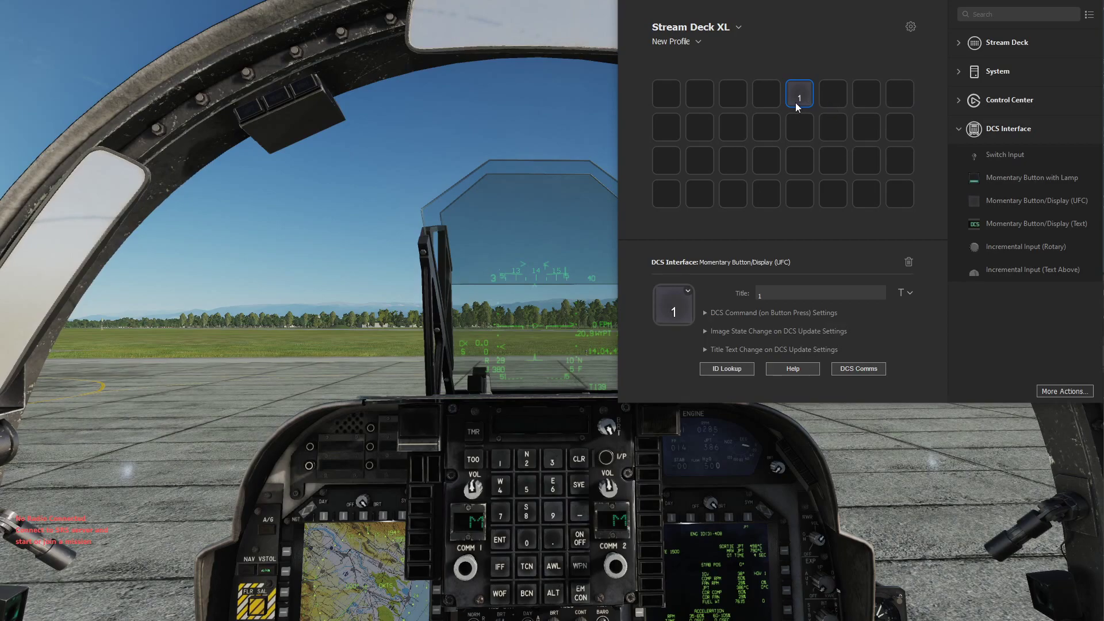
{"action": "right_click", "coordinate": [833, 94]}
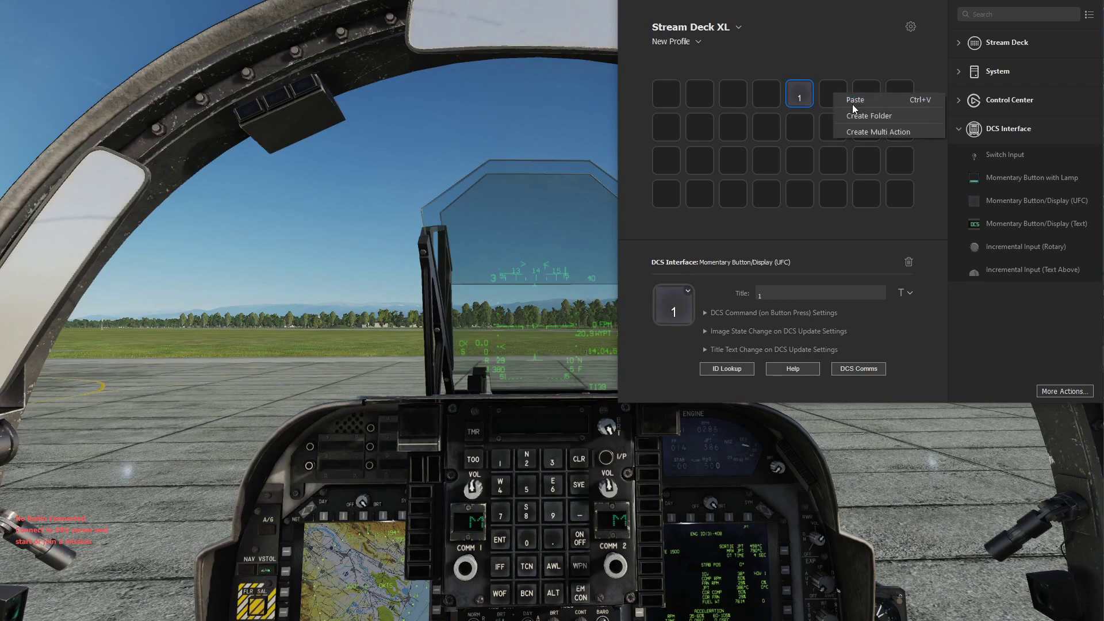
{"action": "left_click", "coordinate": [853, 101]}
{"action": "right_click", "coordinate": [866, 101]}
{"action": "left_click", "coordinate": [882, 105]}
{"action": "right_click", "coordinate": [900, 98]}
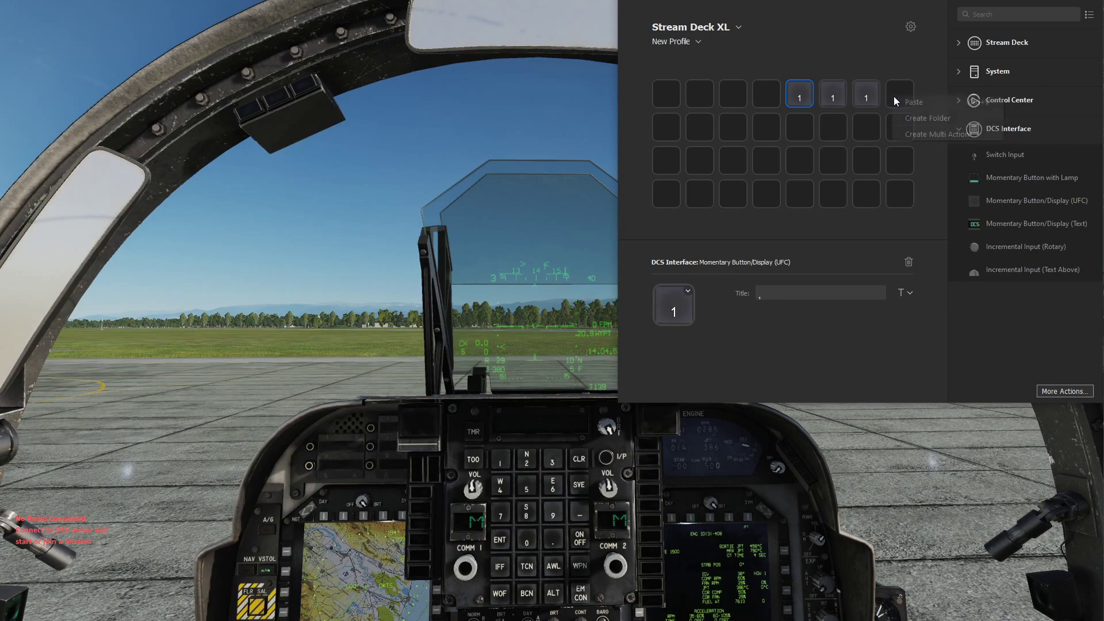
{"action": "left_click", "coordinate": [914, 105]}
Paste the copied 1 key into the lower rows to complete the four-by-four keypad block
{"action": "right_click", "coordinate": [799, 158]}
{"action": "left_click", "coordinate": [815, 167]}
{"action": "right_click", "coordinate": [802, 194]}
{"action": "left_click", "coordinate": [819, 200]}
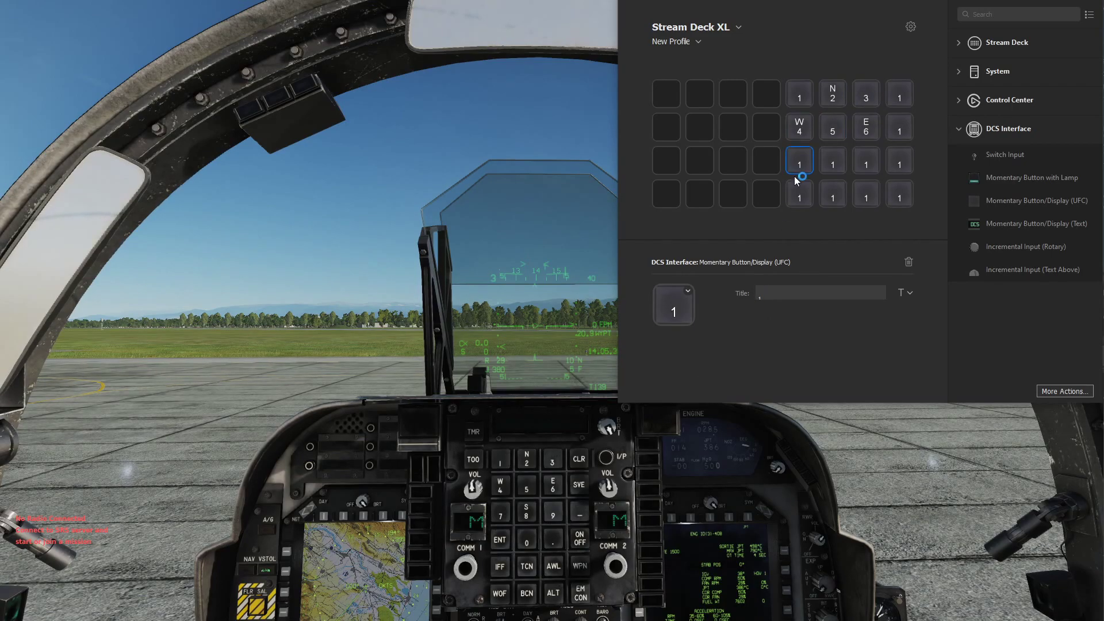
Title the third row's third keypad key 9 and the fourth row's first three keypad keys ENT, 0 and a decimal point
{"action": "left_click", "coordinate": [866, 160]}
{"action": "type", "text": "9"}
{"action": "left_click", "coordinate": [799, 194]}
{"action": "type", "text": "ENT"}
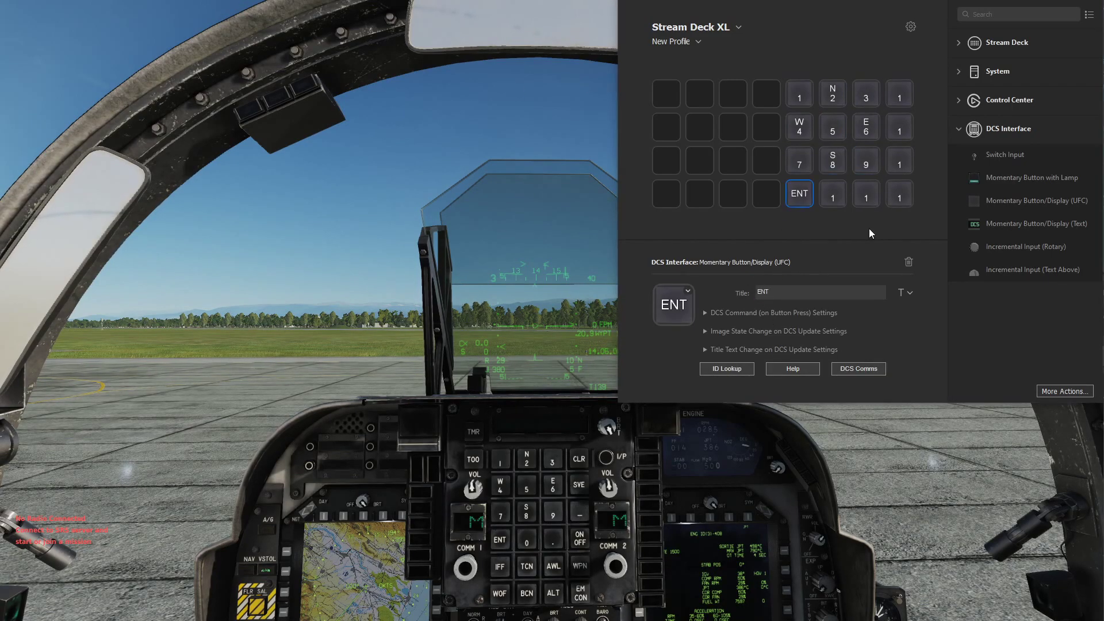
{"action": "left_click", "coordinate": [832, 194]}
{"action": "type", "text": "0"}
{"action": "left_click", "coordinate": [866, 194]}
{"action": "type", "text": "."}
Title the keypad's last column from the lowest key up as ON OFF on two lines, -, SVE and CLR
{"action": "left_click", "coordinate": [901, 193]}
{"action": "type", "text": "ON"}
{"action": "key", "text": "Return"}
{"action": "type", "text": "OFF"}
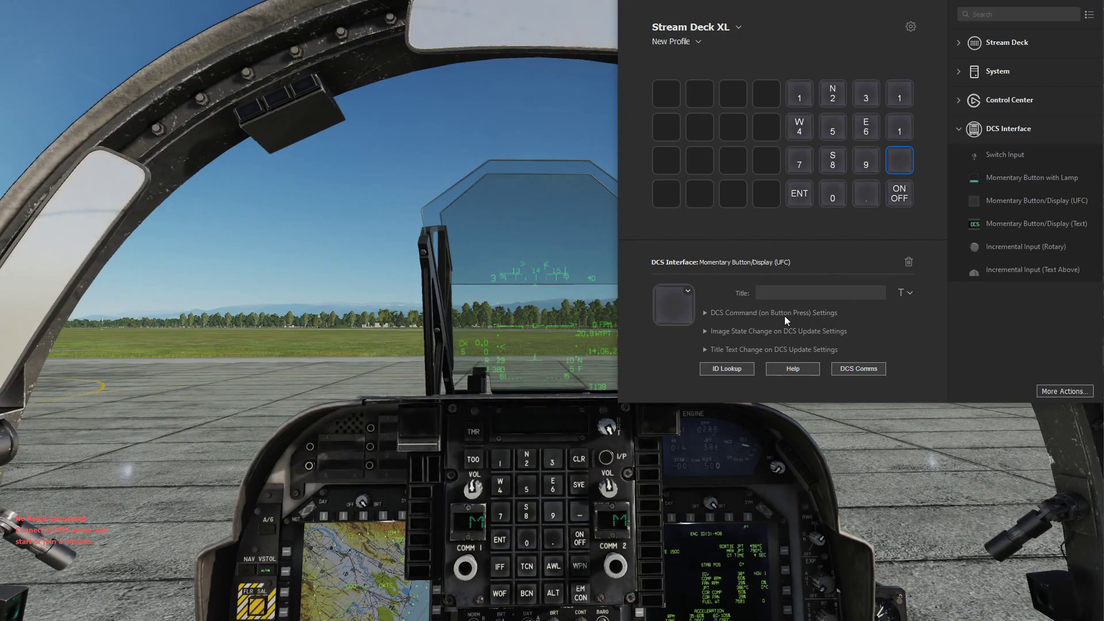
{"action": "type", "text": "-"}
{"action": "left_click", "coordinate": [900, 127]}
{"action": "type", "text": "SVE"}
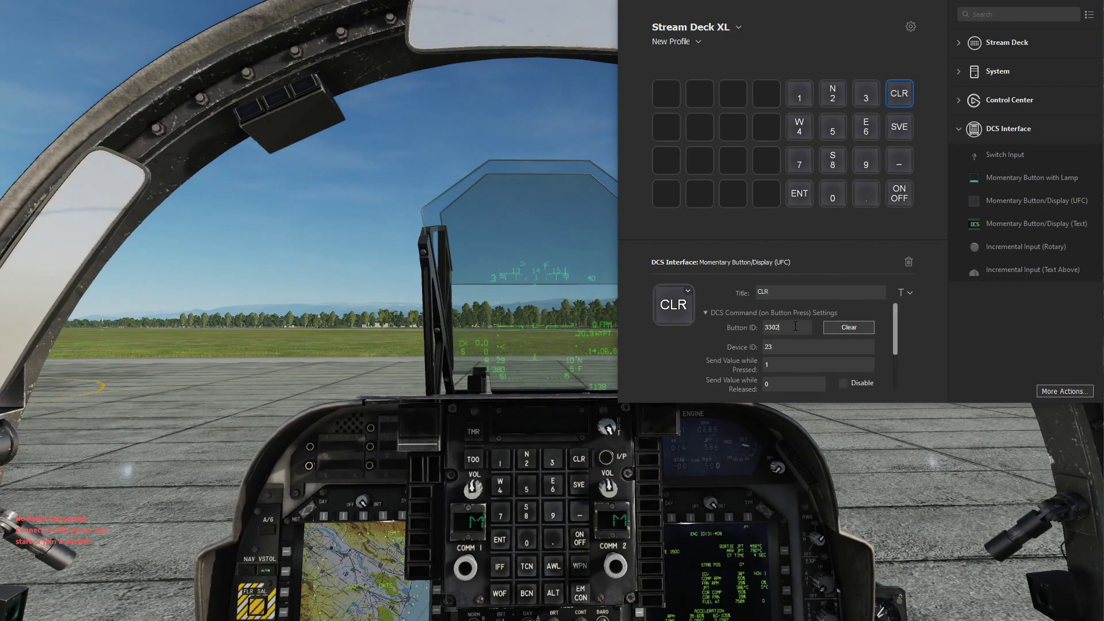
Set the Button IDs of the 5, 6, SVE, 7 and 8 keys to their UFC list numbers, with 3309 for SVE
{"action": "left_click", "coordinate": [837, 130]}
{"action": "left_click", "coordinate": [866, 126]}
{"action": "left_click", "coordinate": [900, 127]}
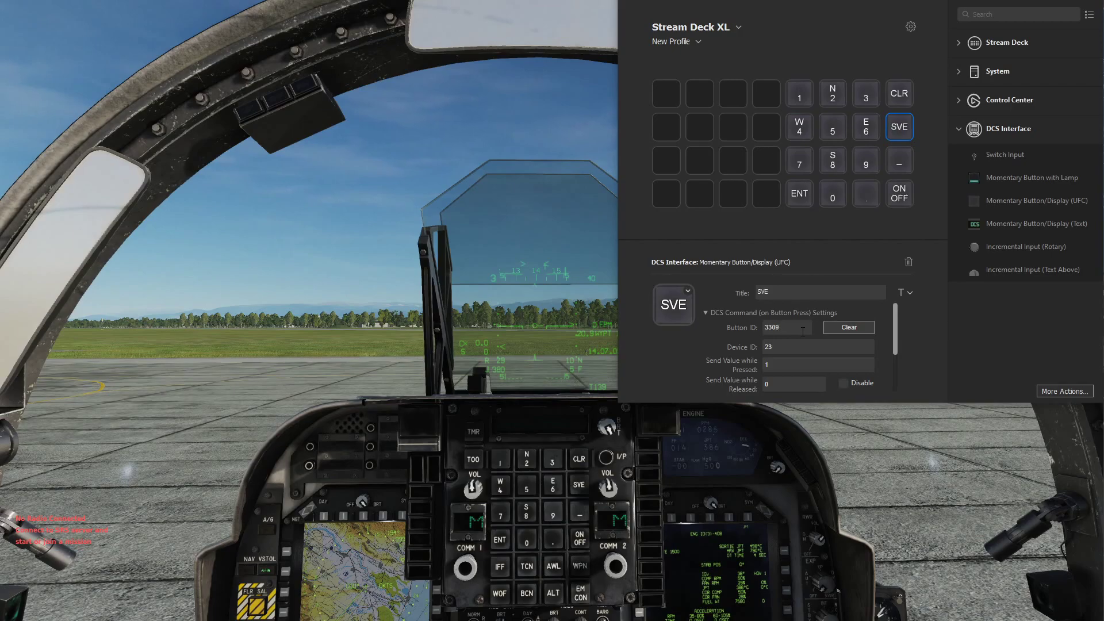
{"action": "left_click", "coordinate": [800, 161]}
{"action": "left_click", "coordinate": [832, 160]}
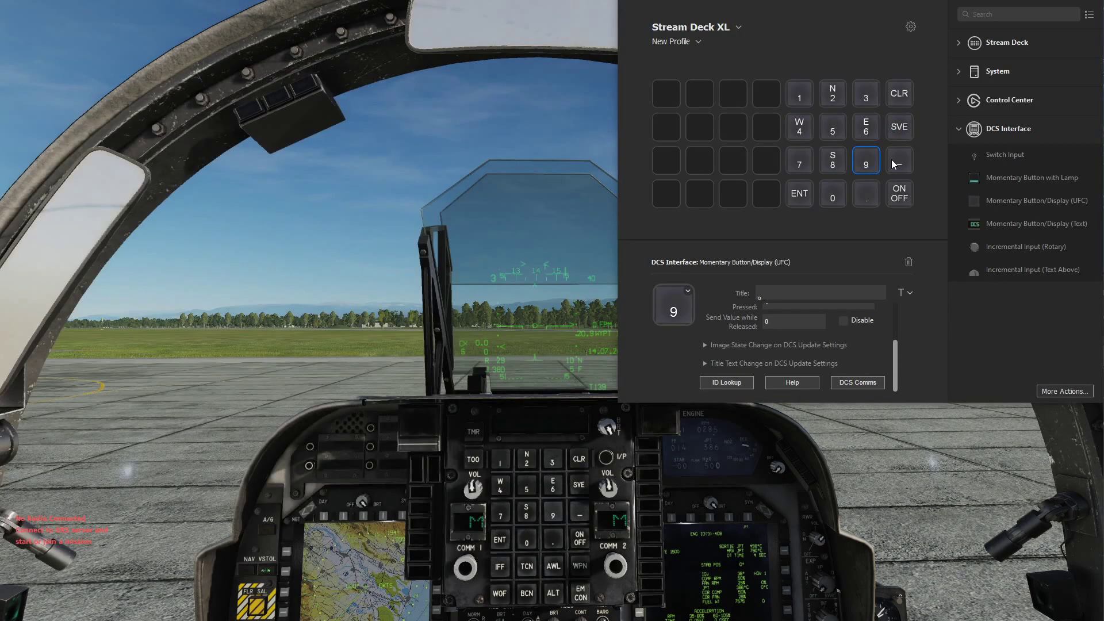
Set the Button ID of the decimal point key to 3316 and of the ON OFF key to 3317
{"action": "left_click", "coordinate": [866, 194]}
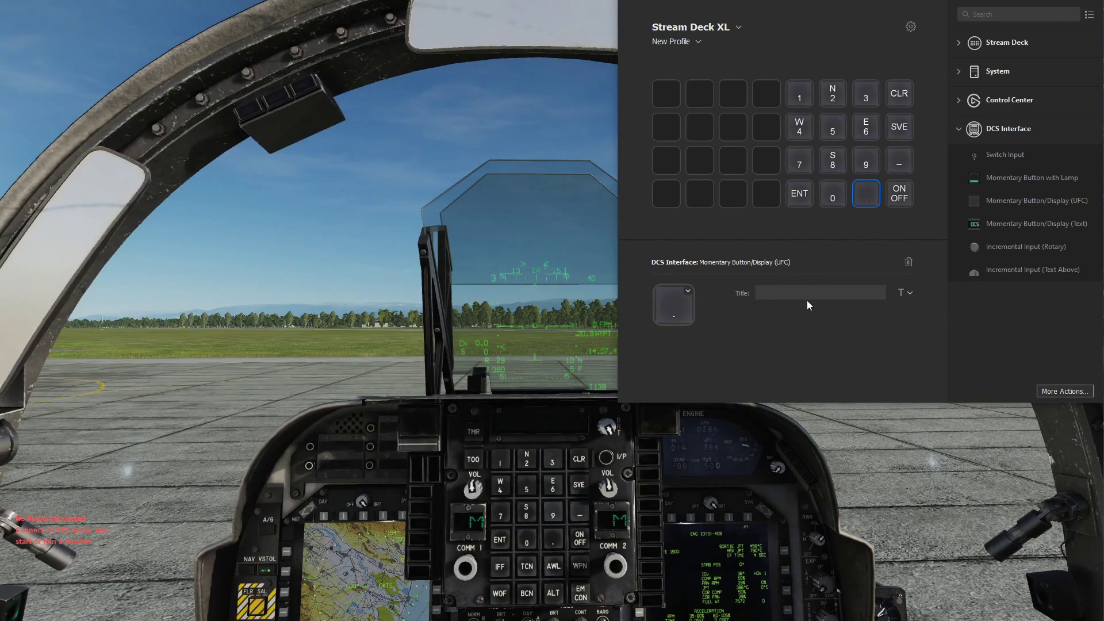
{"action": "key", "text": "BackSpace"}
{"action": "key", "text": "BackSpace"}
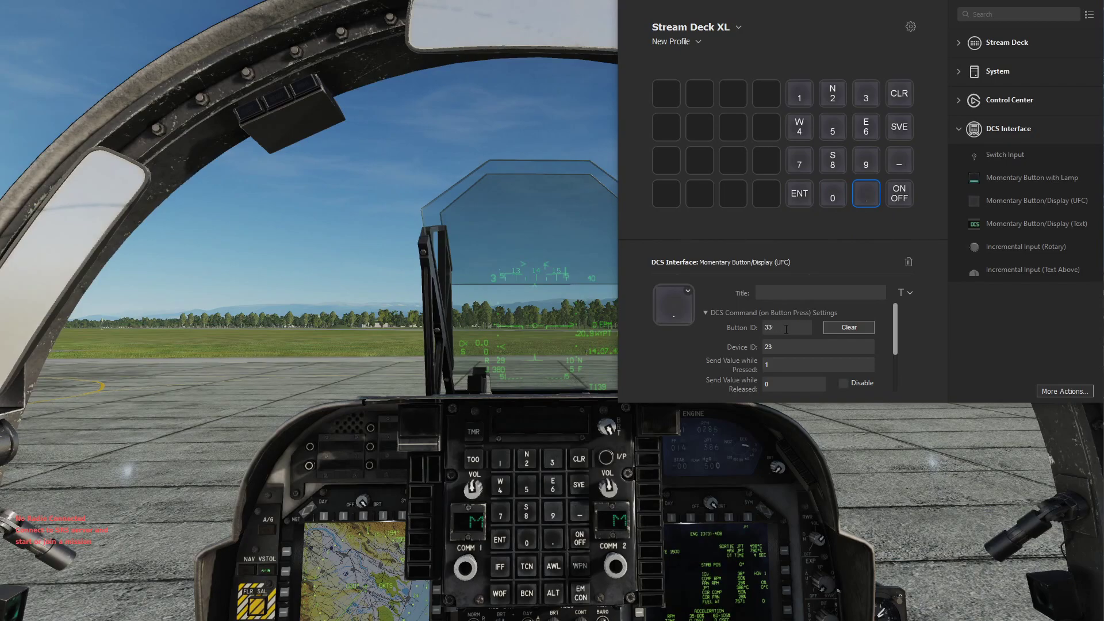
{"action": "left_click", "coordinate": [899, 194]}
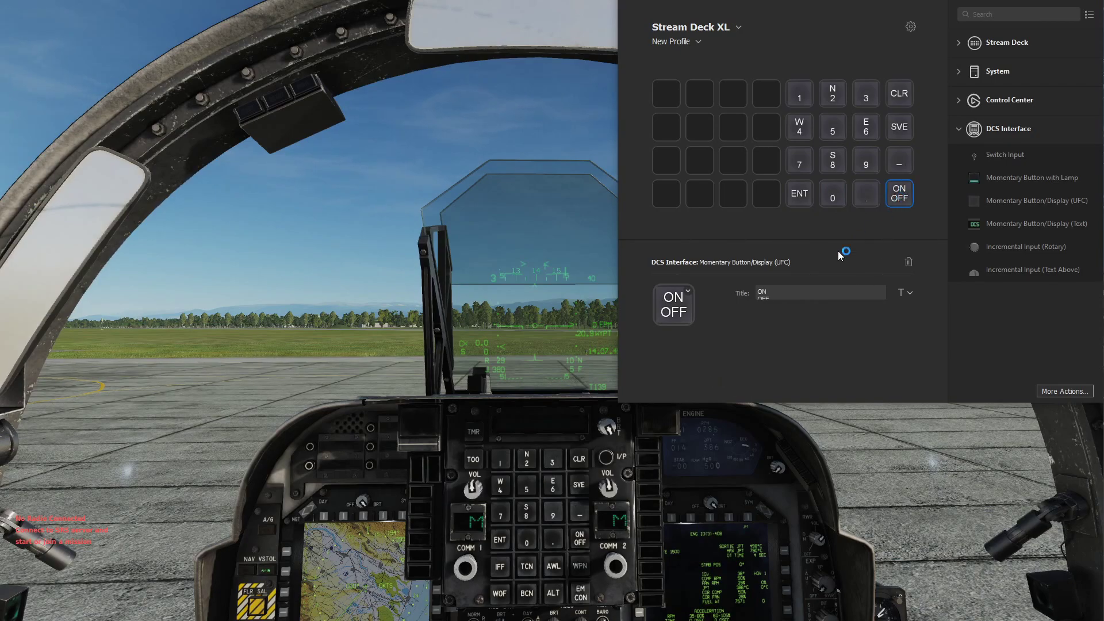
{"action": "left_click", "coordinate": [776, 312]}
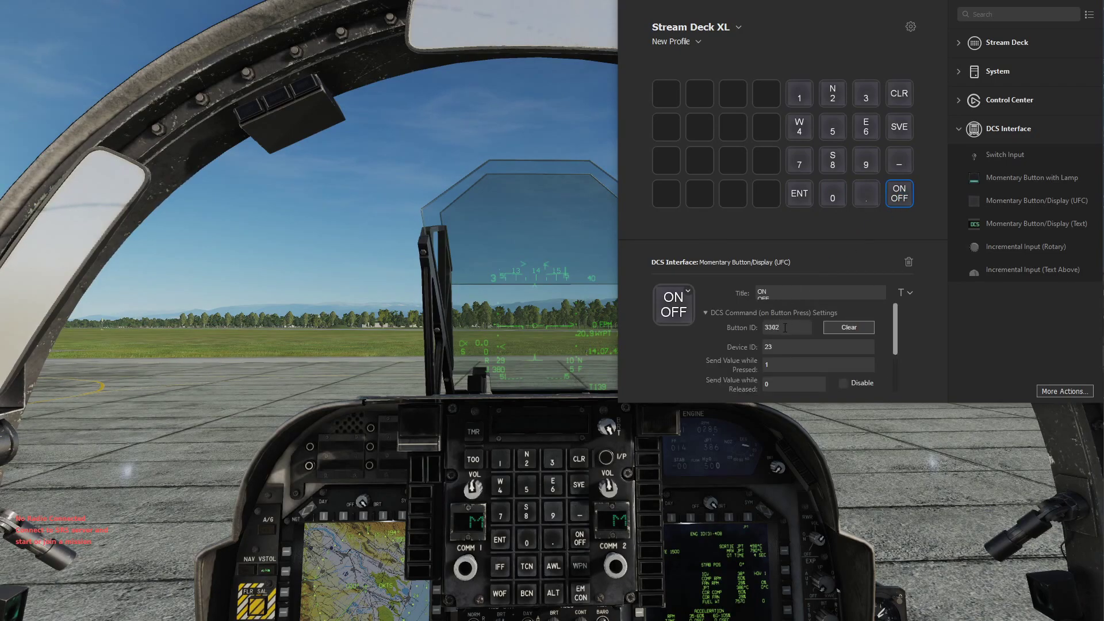
{"action": "type", "text": "7"}
Try disabling the value sent on release in the W 4 key's DCS command settings, and re-enable it
{"action": "left_click", "coordinate": [796, 94]}
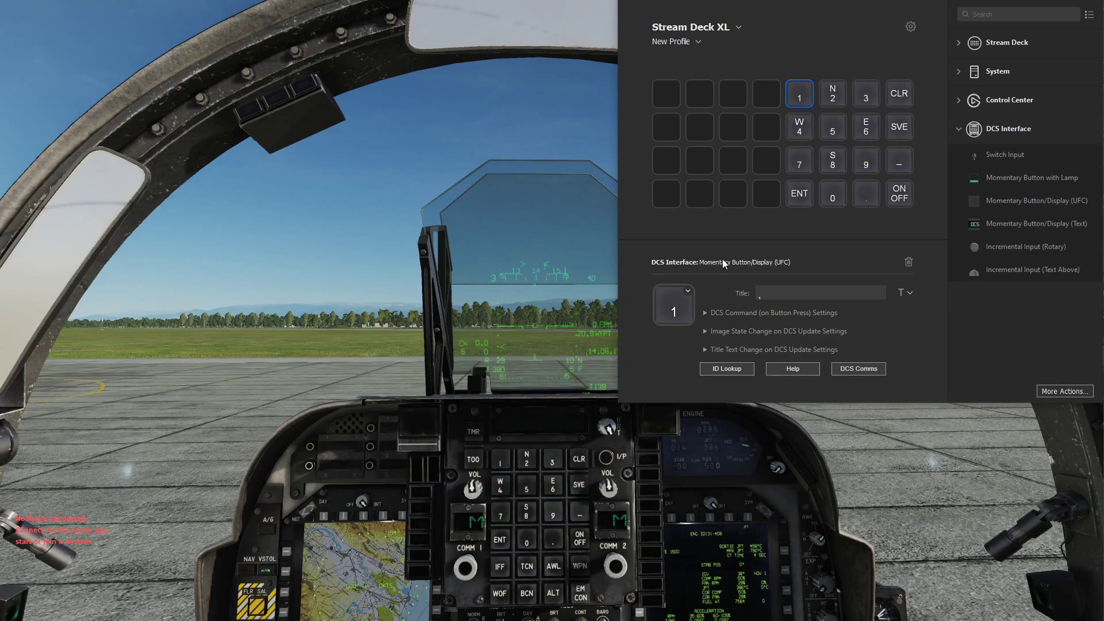
{"action": "left_click", "coordinate": [802, 130]}
{"action": "left_click", "coordinate": [715, 315]}
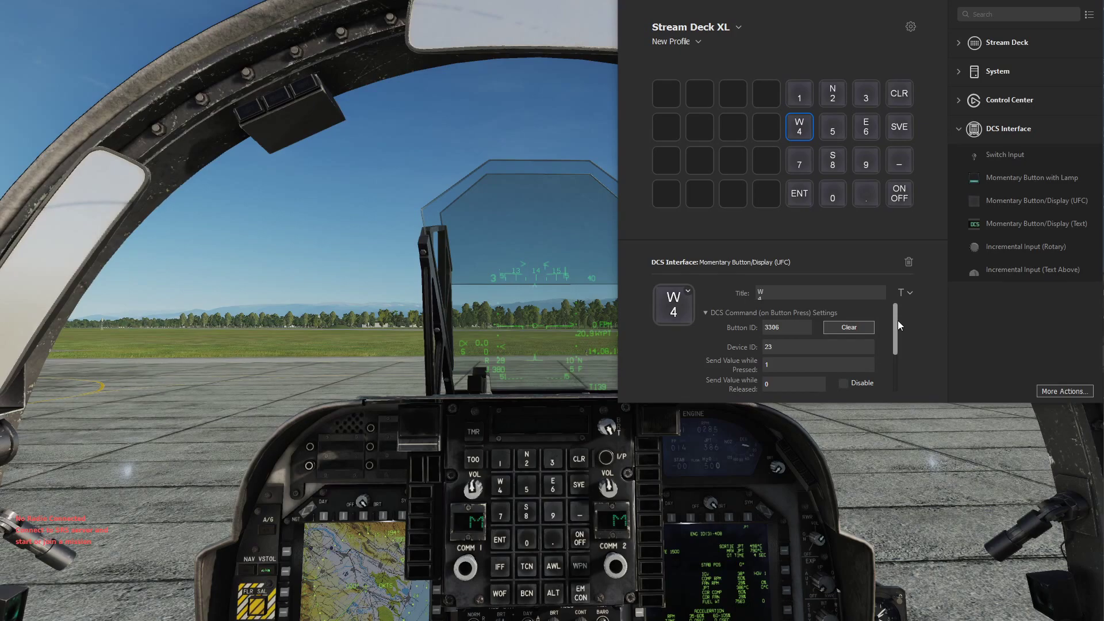
{"action": "left_click", "coordinate": [844, 383]}
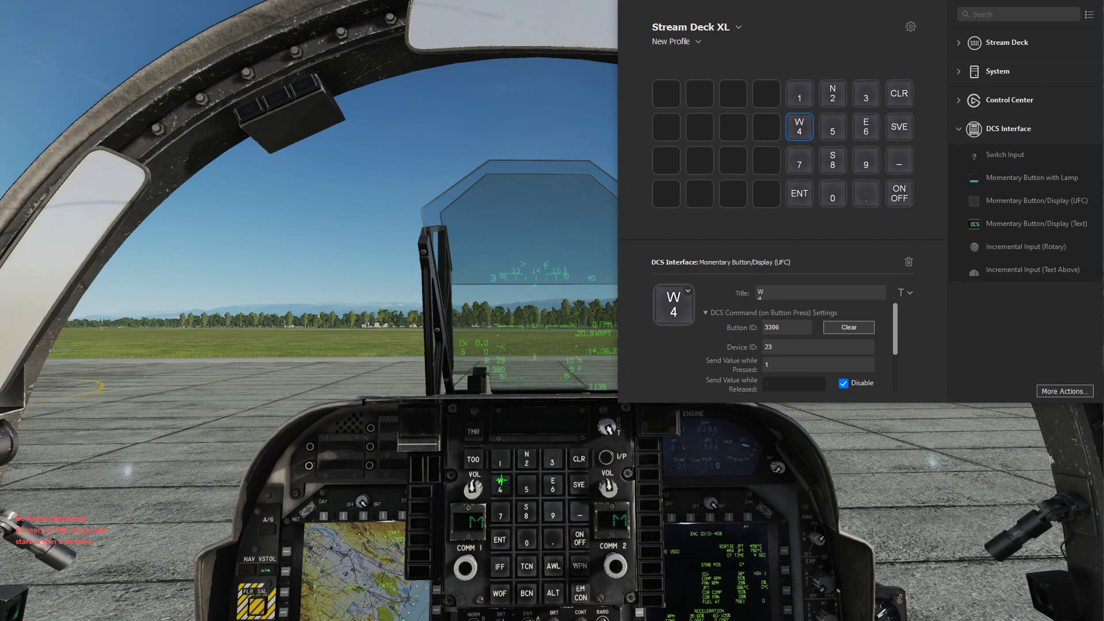
{"action": "left_click", "coordinate": [844, 383]}
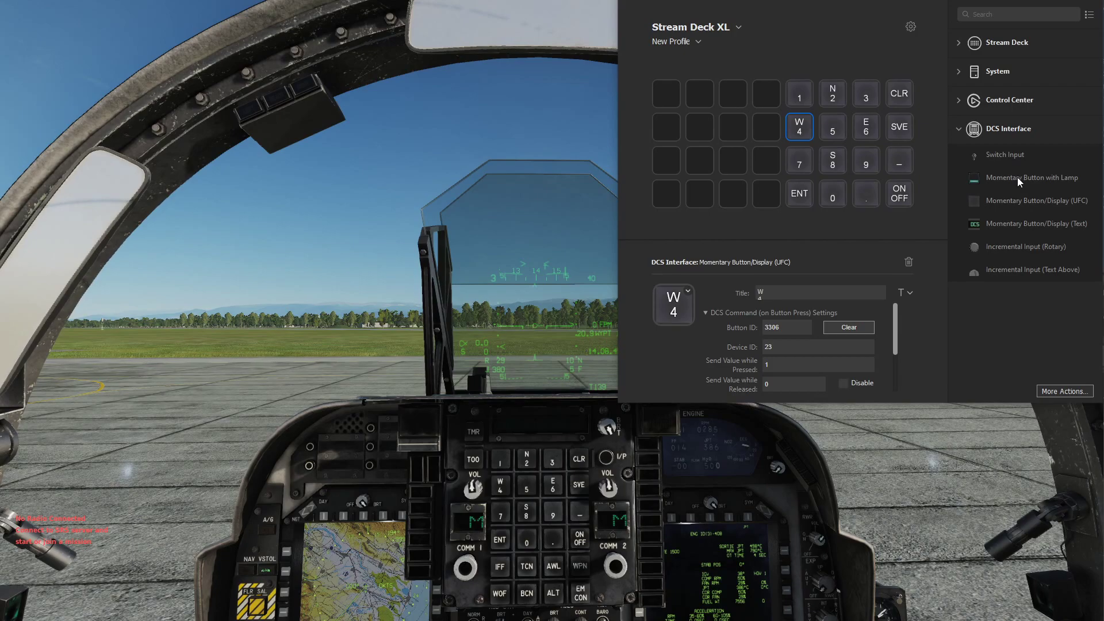
Add a Momentary Button with Lamp action to the second key of the second row and open the Icon Library folder in File Explorer
{"action": "left_click_drag", "start_coordinate": [1017, 177], "coordinate": [696, 132]}
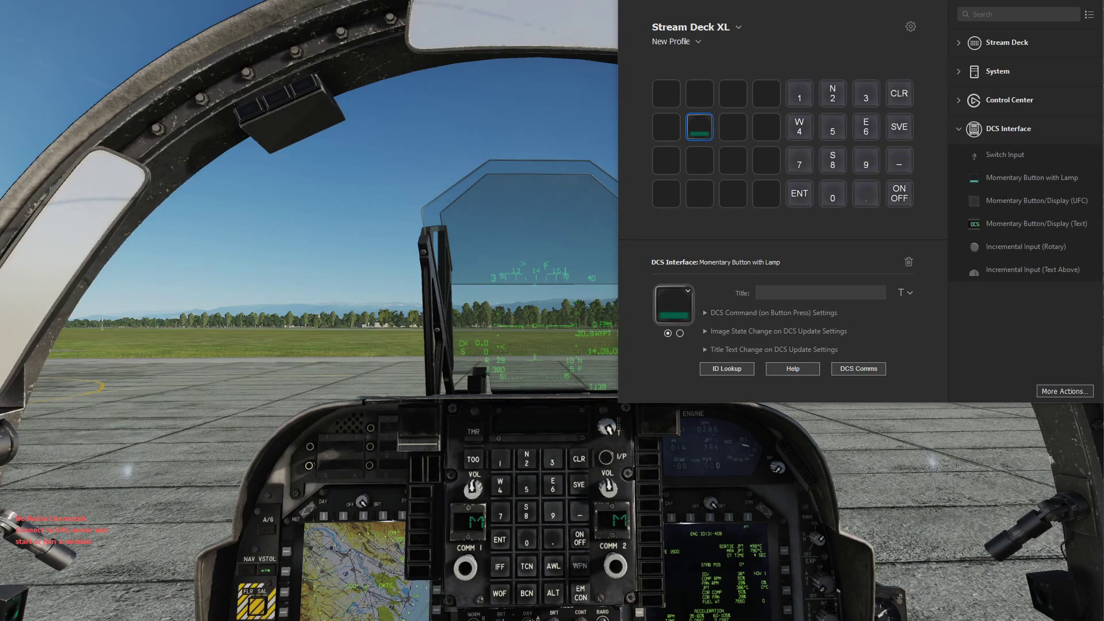
{"action": "key", "text": "super+e"}
{"action": "left_click_drag", "start_coordinate": [345, 148], "coordinate": [0, 196]}
{"action": "left_click_drag", "start_coordinate": [0, 129], "coordinate": [344, 123]}
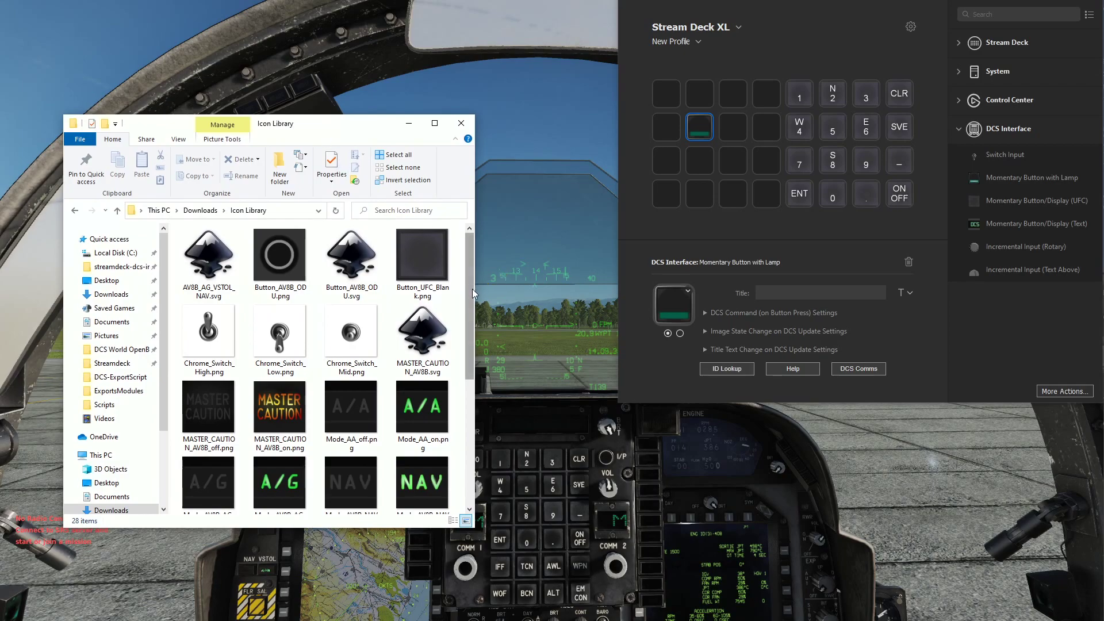
{"action": "left_click_drag", "start_coordinate": [472, 289], "coordinate": [468, 346]}
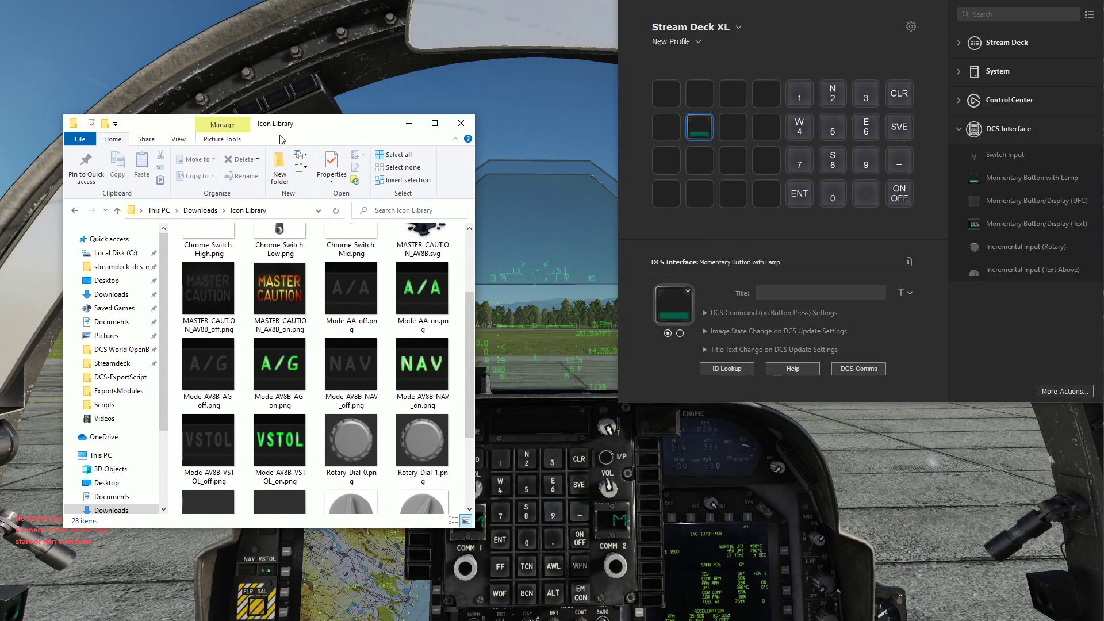
{"action": "left_click_drag", "start_coordinate": [315, 123], "coordinate": [351, 43]}
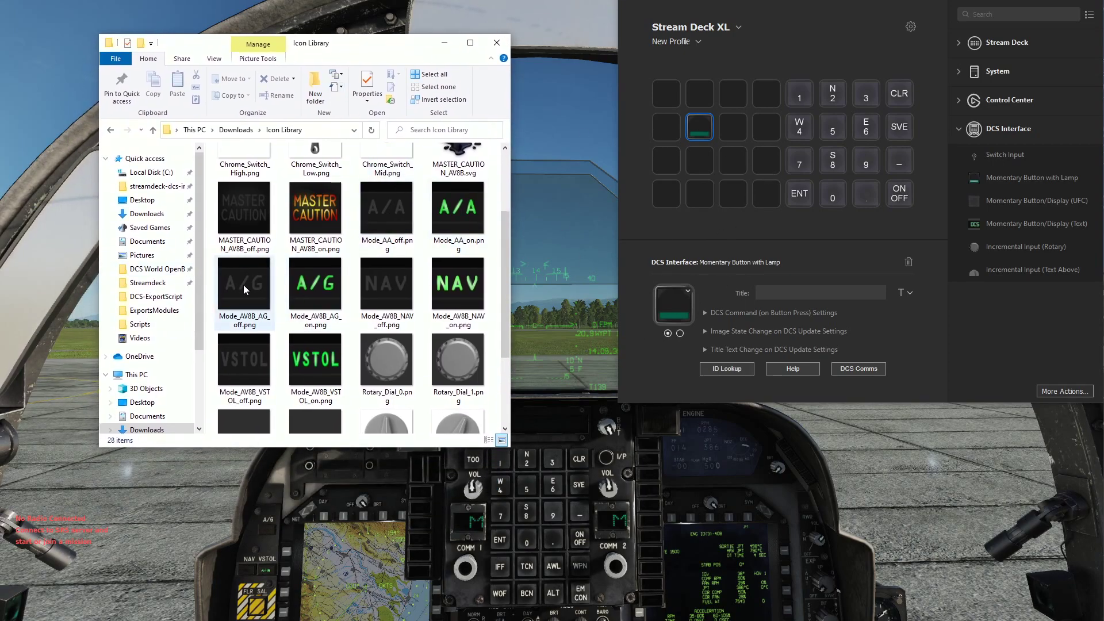
Assign Mode_AV8B_AG_off.png to the lamp button's first state and Mode_AV8B_AG_on.png to its second state
{"action": "left_click_drag", "start_coordinate": [243, 285], "coordinate": [669, 306]}
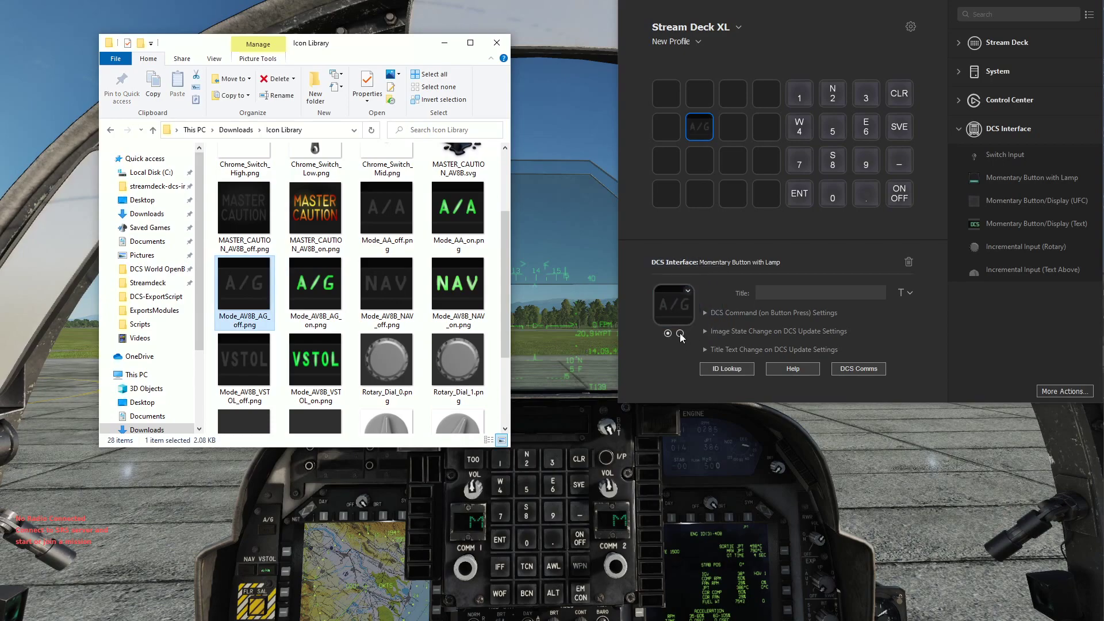
{"action": "left_click", "coordinate": [681, 333]}
{"action": "left_click_drag", "start_coordinate": [315, 285], "coordinate": [667, 308]}
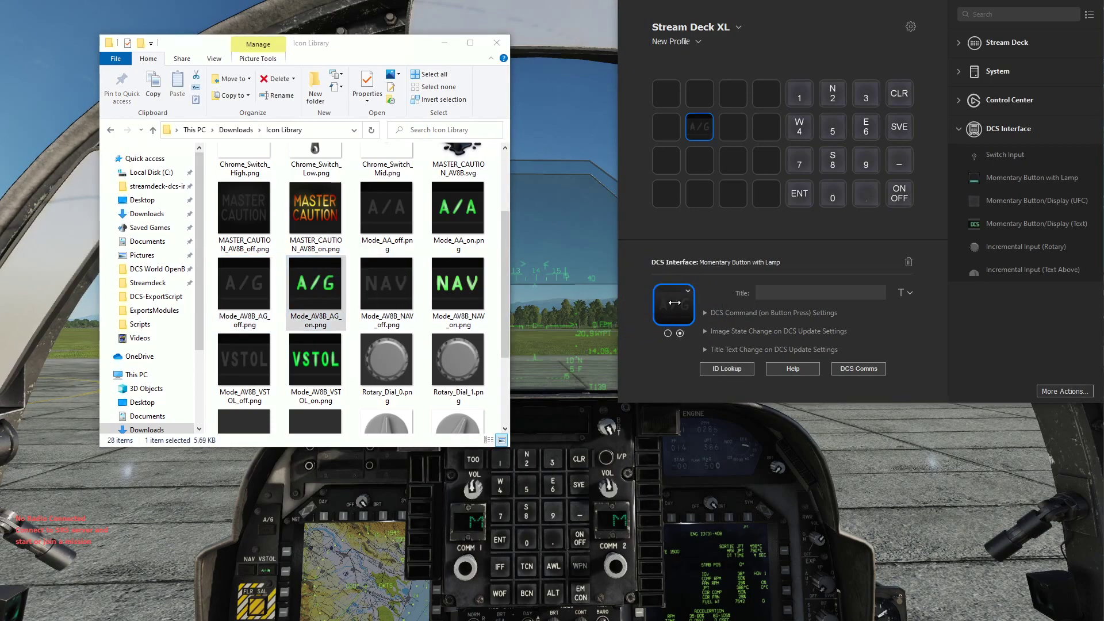
{"action": "left_click", "coordinate": [699, 159]}
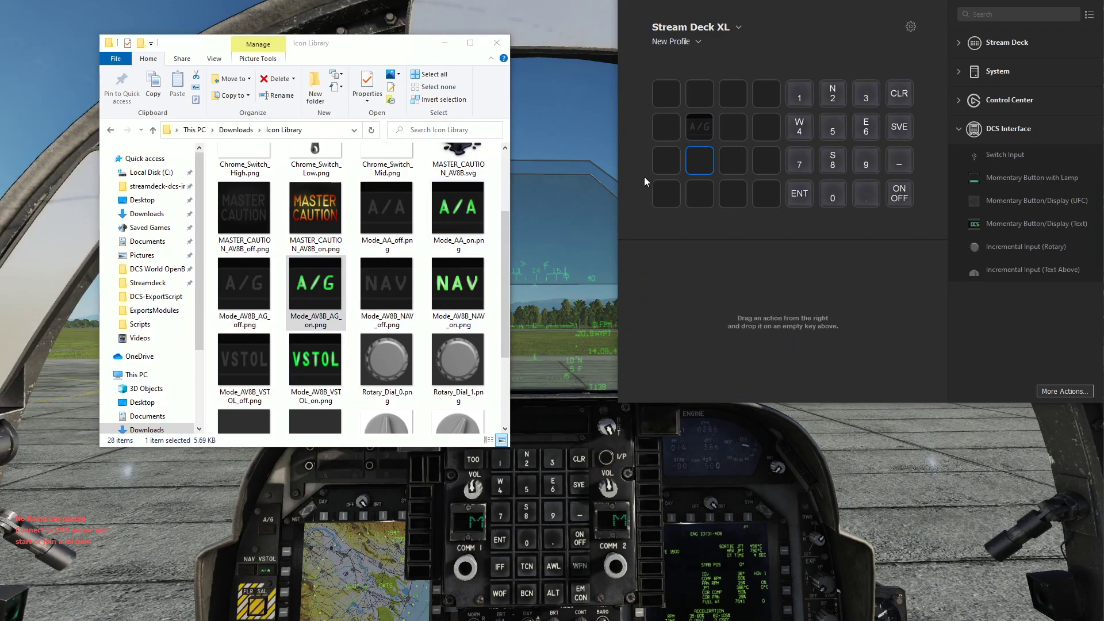
Look up MASTER in the AV8BNA clickable data and import AG Master Mode Selector as the A/G key's DCS command
{"action": "left_click", "coordinate": [697, 127]}
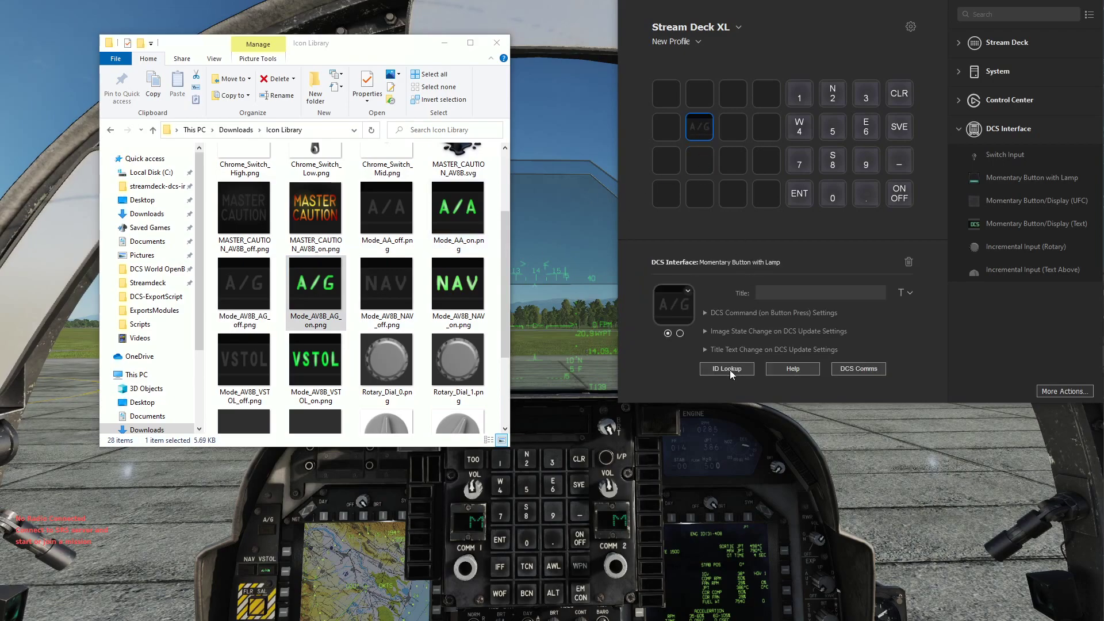
{"action": "left_click", "coordinate": [729, 370]}
{"action": "left_click_drag", "start_coordinate": [193, 81], "coordinate": [301, 58]}
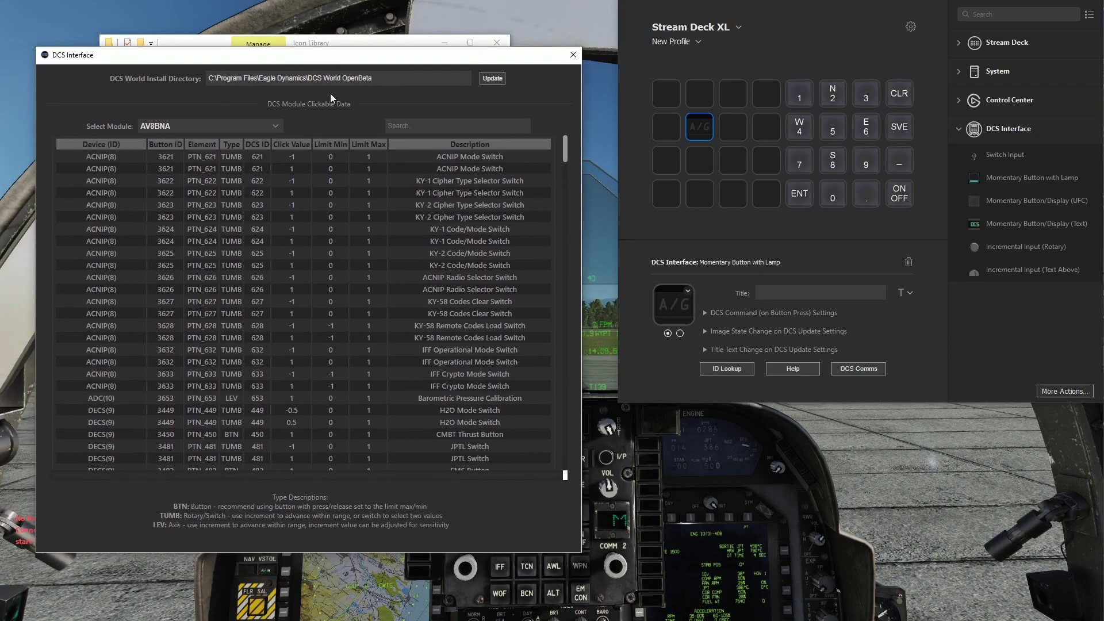
{"action": "left_click", "coordinate": [419, 125]}
{"action": "type", "text": "MASTER"}
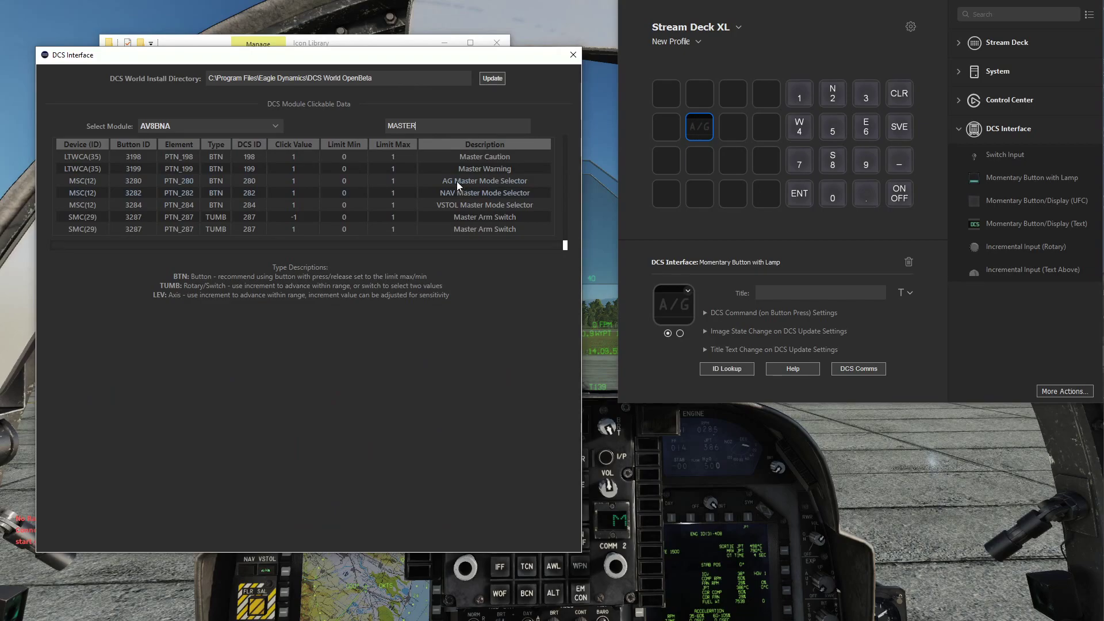
{"action": "left_click", "coordinate": [450, 180]}
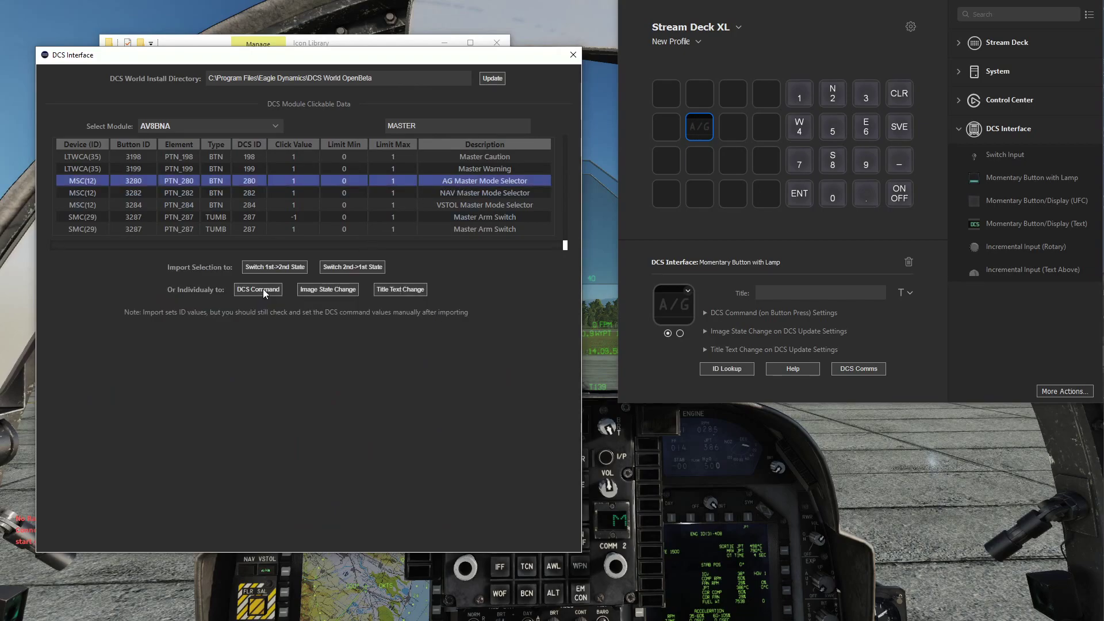
{"action": "left_click", "coordinate": [573, 56]}
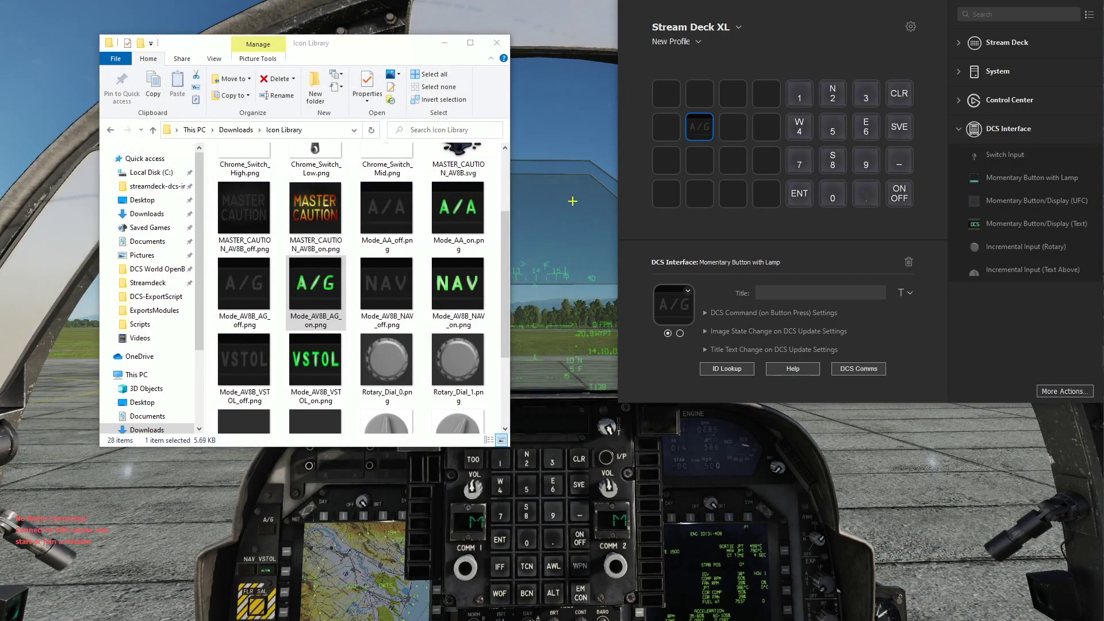
Copy the A/G lamp button onto the second and first keys of the third row
{"action": "right_click", "coordinate": [709, 128]}
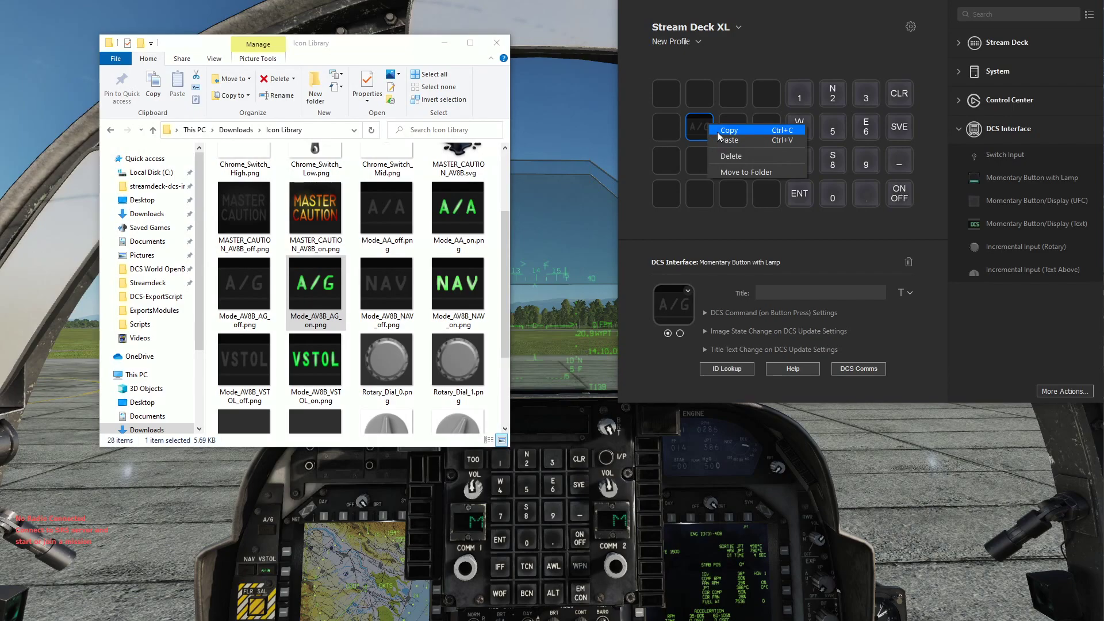
{"action": "left_click", "coordinate": [721, 130]}
{"action": "right_click", "coordinate": [701, 162]}
{"action": "left_click", "coordinate": [713, 169]}
{"action": "right_click", "coordinate": [667, 164]}
{"action": "left_click", "coordinate": [671, 169]}
For the third row's second key, look up MASTER mod and import VSTOL Master Mode Selector as the DCS command
{"action": "left_click", "coordinate": [700, 162]}
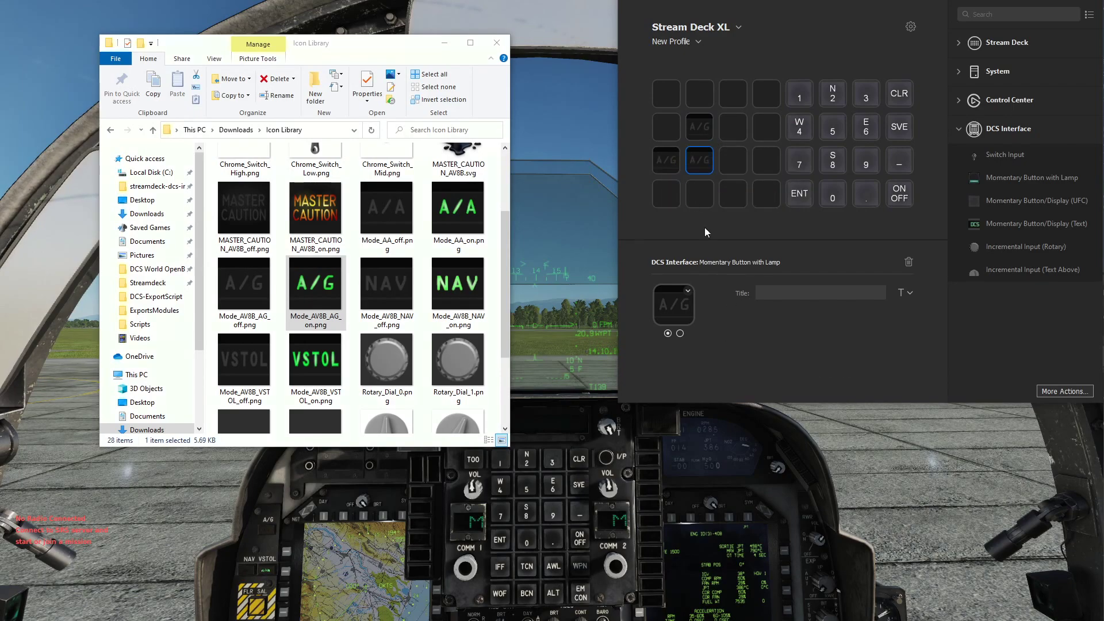
{"action": "left_click", "coordinate": [727, 369]}
{"action": "left_click", "coordinate": [415, 152]}
{"action": "type", "text": "MASTER m"}
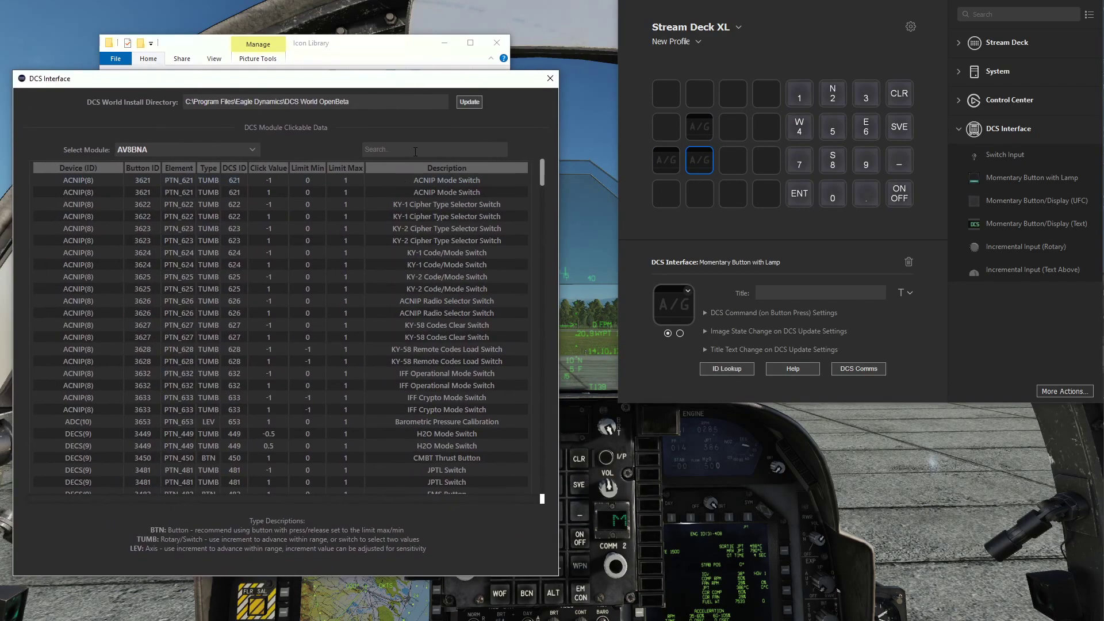
{"action": "type", "text": "od"}
{"action": "left_click_drag", "start_coordinate": [424, 78], "coordinate": [426, 49]}
{"action": "left_click", "coordinate": [437, 175]}
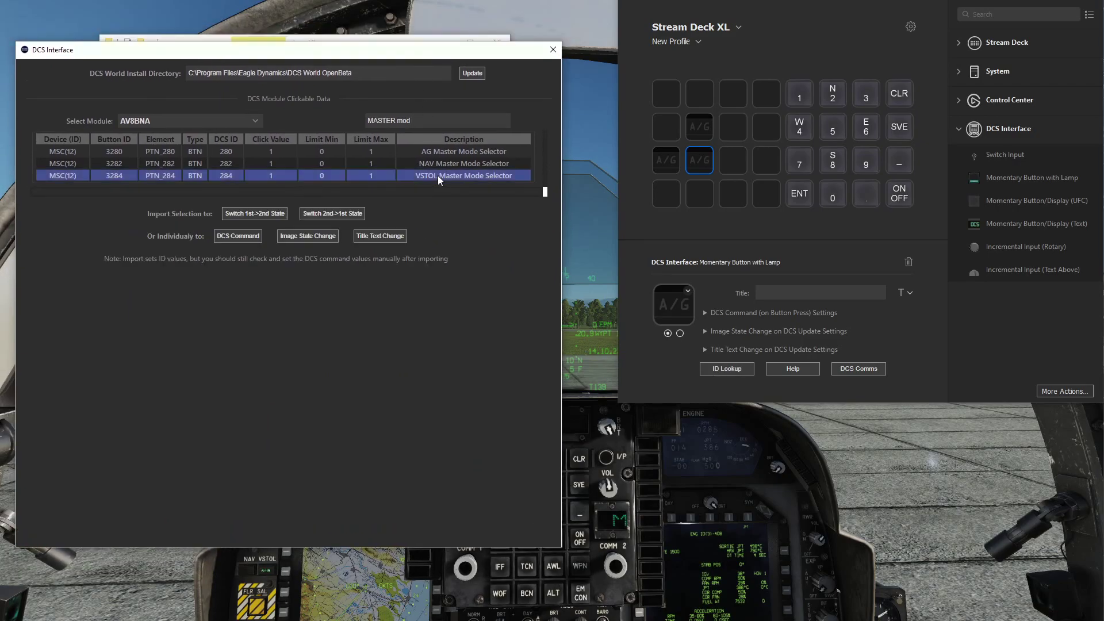
{"action": "left_click", "coordinate": [553, 50]}
For the third row's first key, look up master mode and import NAV Master Mode Selector as the DCS command
{"action": "left_click", "coordinate": [672, 164]}
{"action": "left_click", "coordinate": [727, 369]}
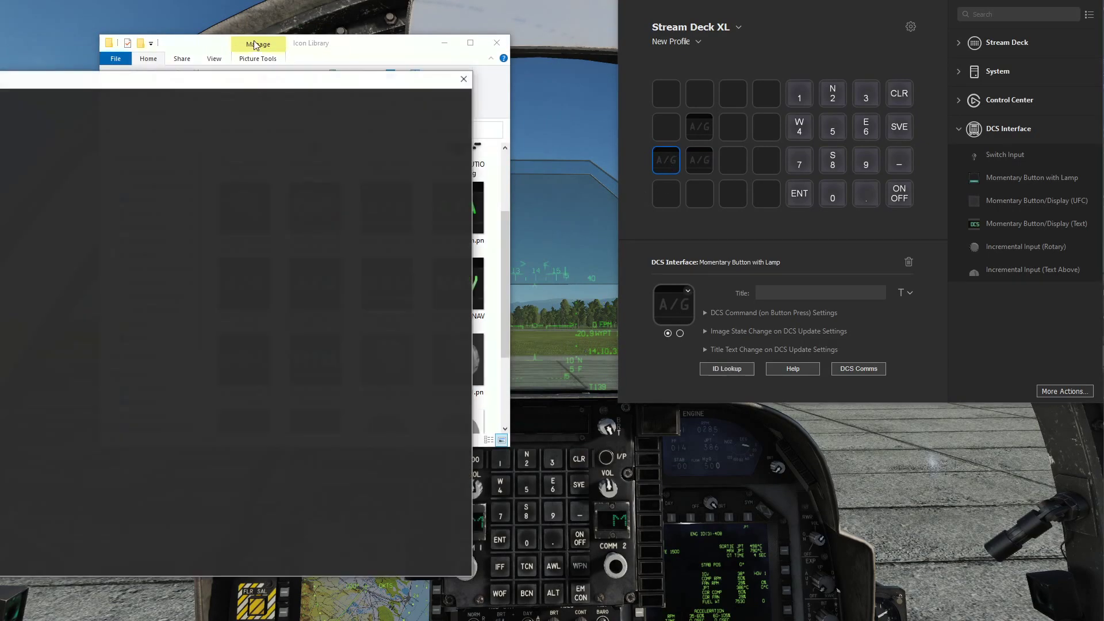
{"action": "left_click", "coordinate": [323, 148]}
{"action": "type", "text": "master mode"}
{"action": "left_click", "coordinate": [339, 192]}
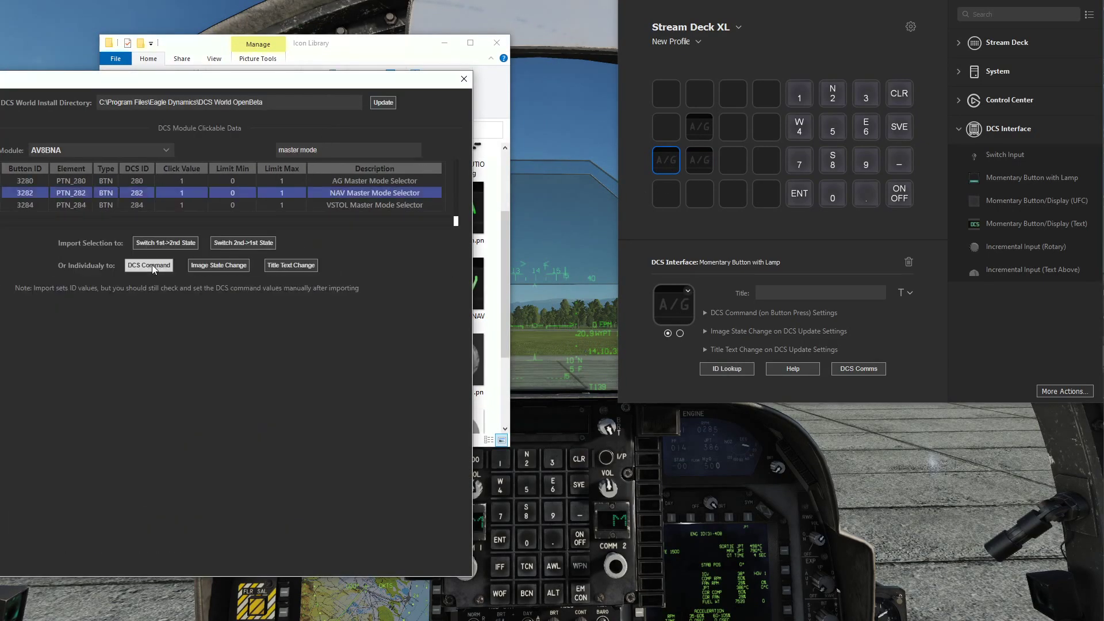
{"action": "left_click", "coordinate": [464, 78]}
Assign the Mode_AV8B NAV off/on icons to the third row's first key states and the VSTOL off/on icons to its second key states
{"action": "left_click_drag", "start_coordinate": [349, 312], "coordinate": [673, 304]}
{"action": "left_click_drag", "start_coordinate": [458, 285], "coordinate": [673, 304]}
{"action": "left_click", "coordinate": [700, 161]}
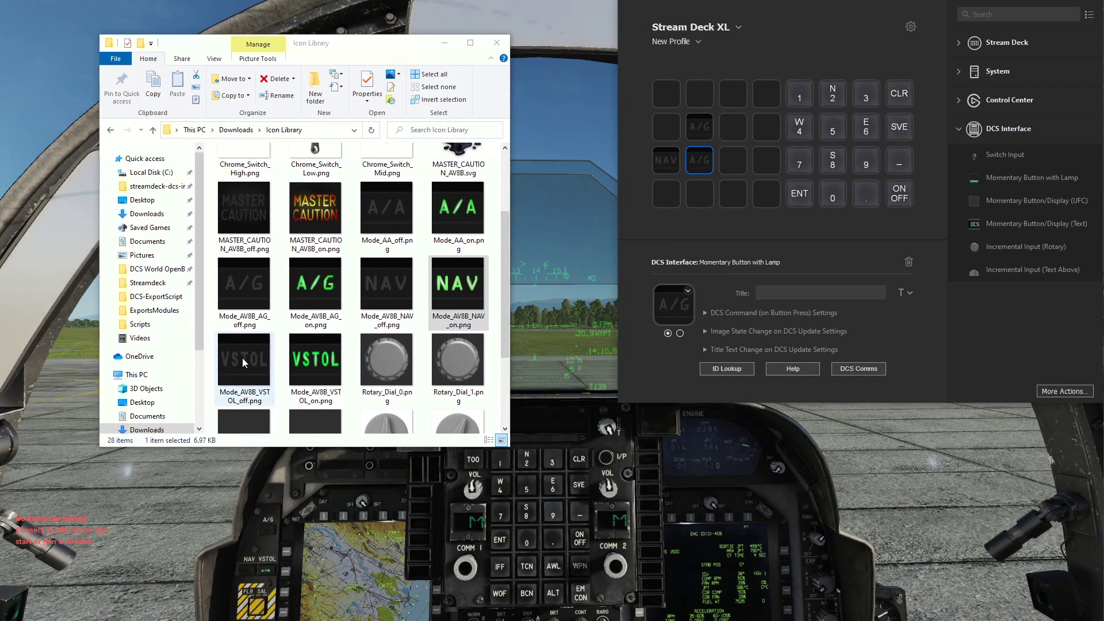
{"action": "left_click_drag", "start_coordinate": [242, 358], "coordinate": [673, 304]}
{"action": "left_click", "coordinate": [680, 333]}
{"action": "left_click_drag", "start_coordinate": [315, 359], "coordinate": [674, 305]}
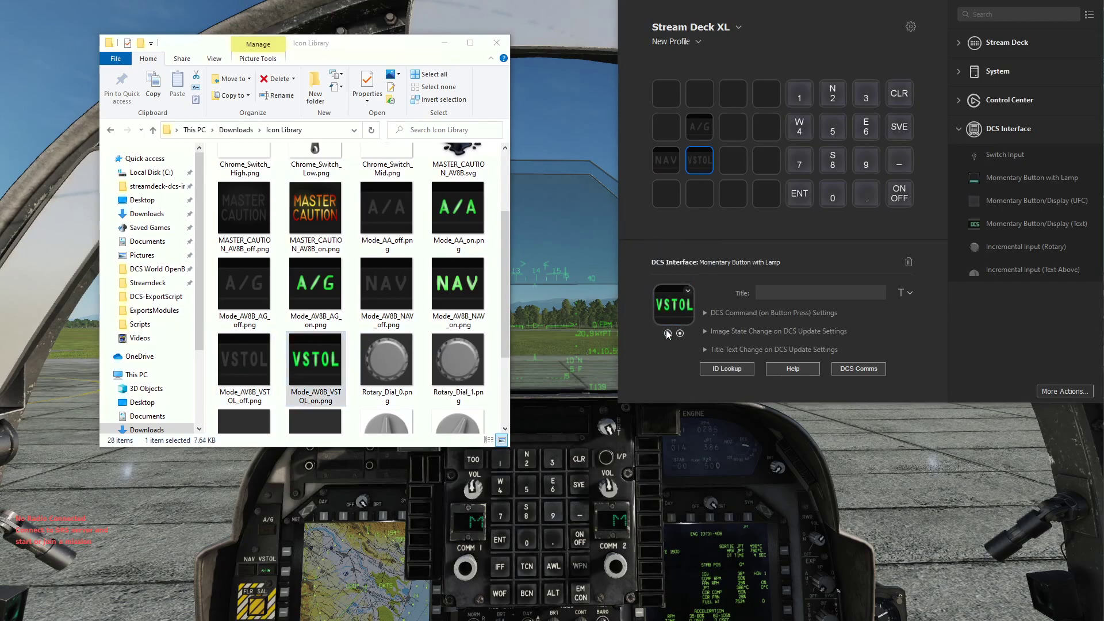
Minimize the icon folder, check the A/G key's DCS command settings, and search the ID lookup for MASTER
{"action": "left_click", "coordinate": [699, 130]}
{"action": "left_click", "coordinate": [445, 43]}
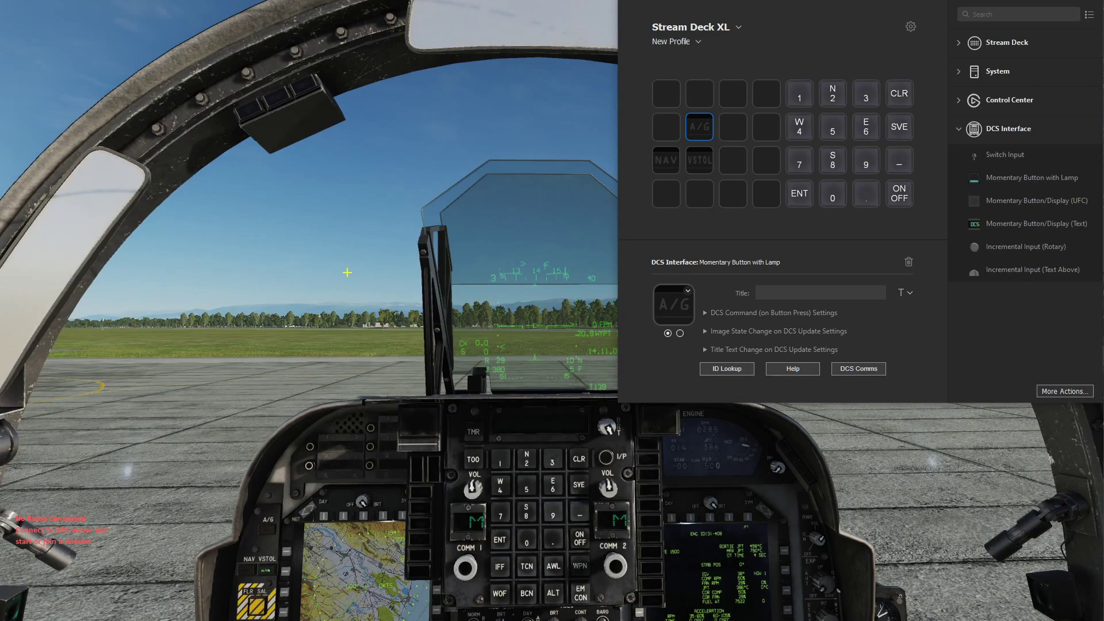
{"action": "left_click", "coordinate": [705, 313]}
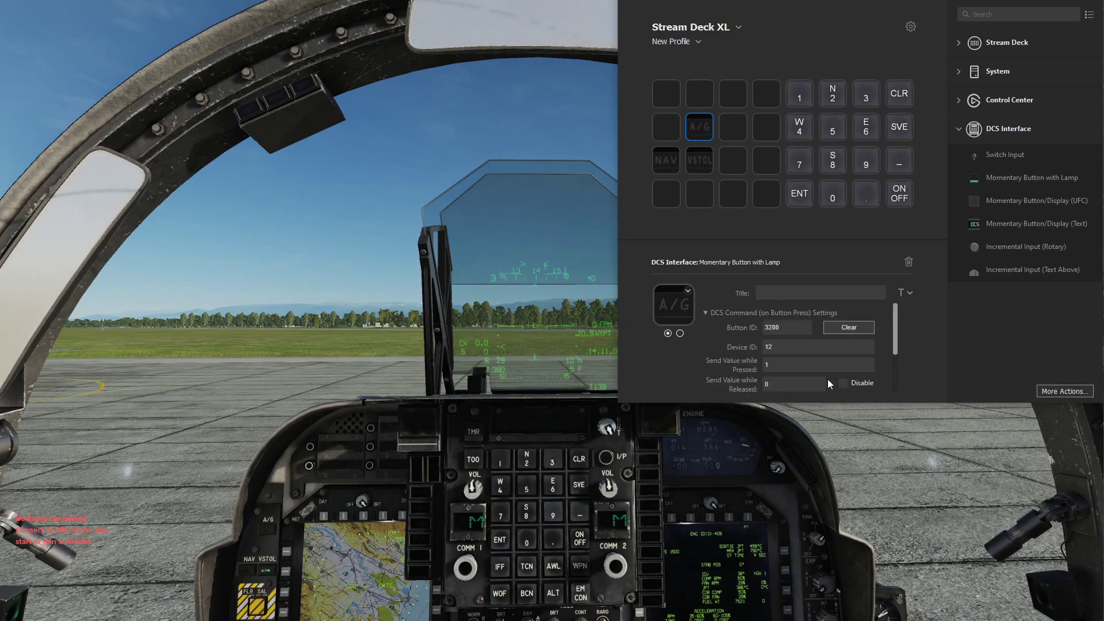
{"action": "left_click", "coordinate": [706, 313]}
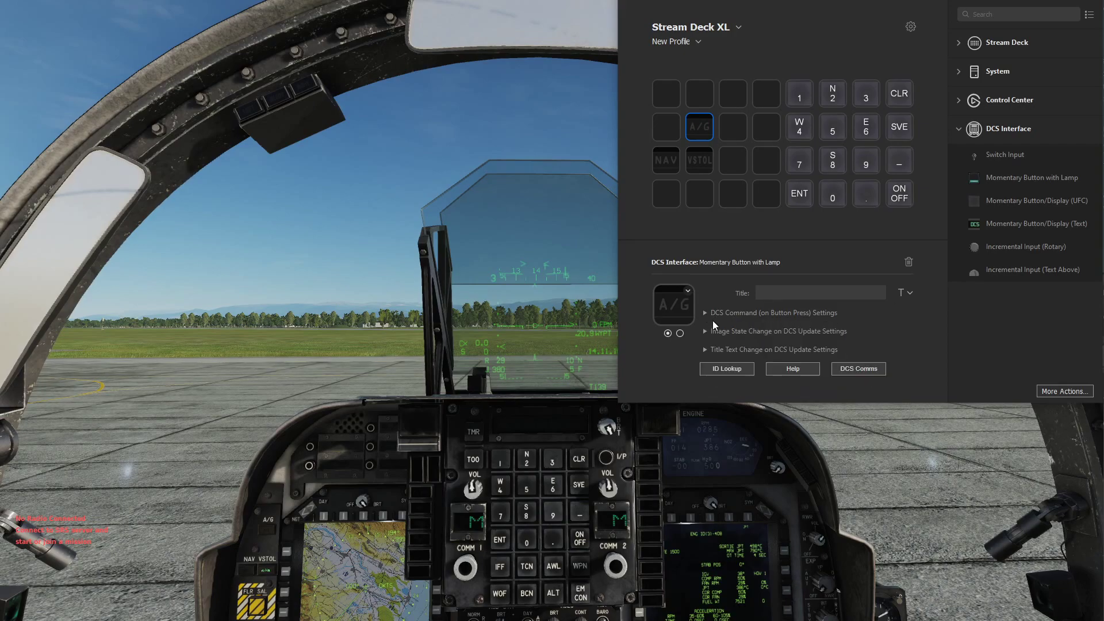
{"action": "left_click", "coordinate": [724, 369]}
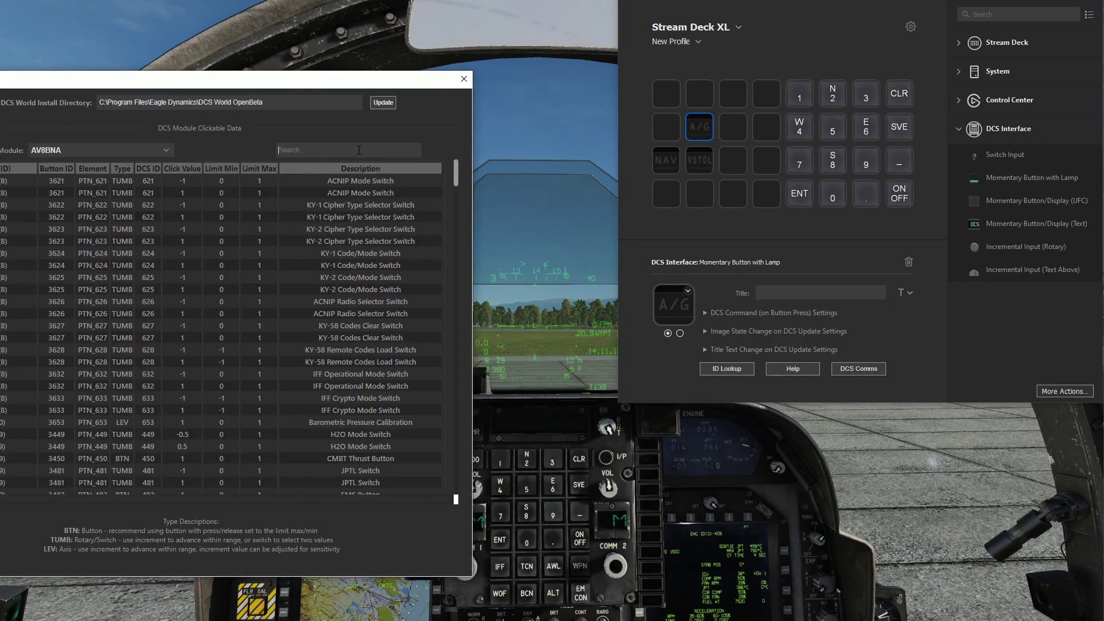
{"action": "type", "text": "MASTER"}
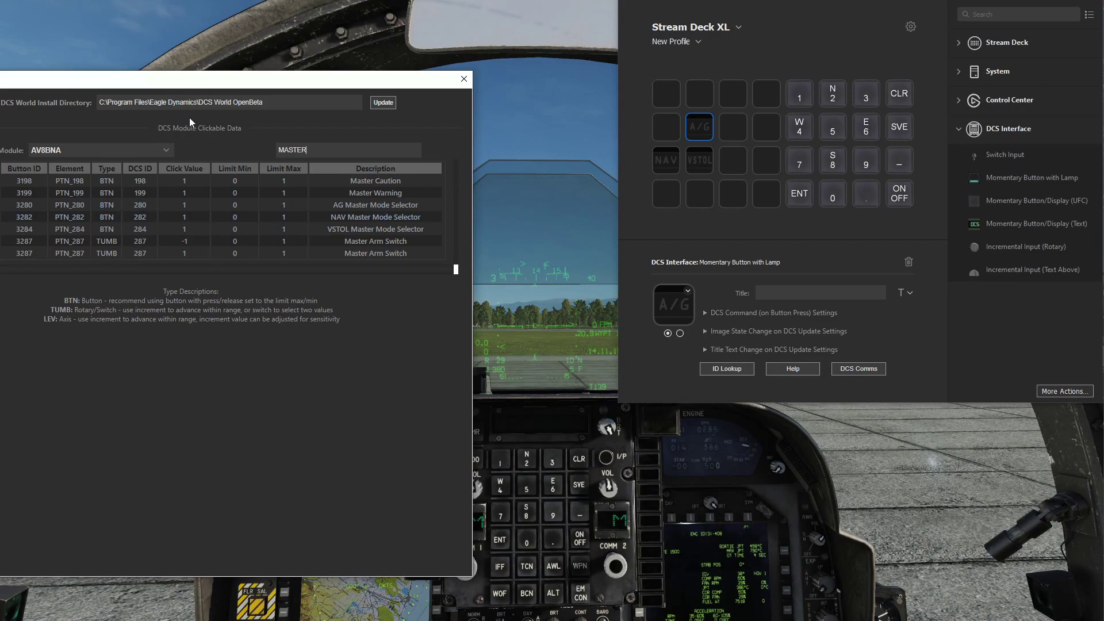
{"action": "left_click_drag", "start_coordinate": [196, 77], "coordinate": [235, 34]}
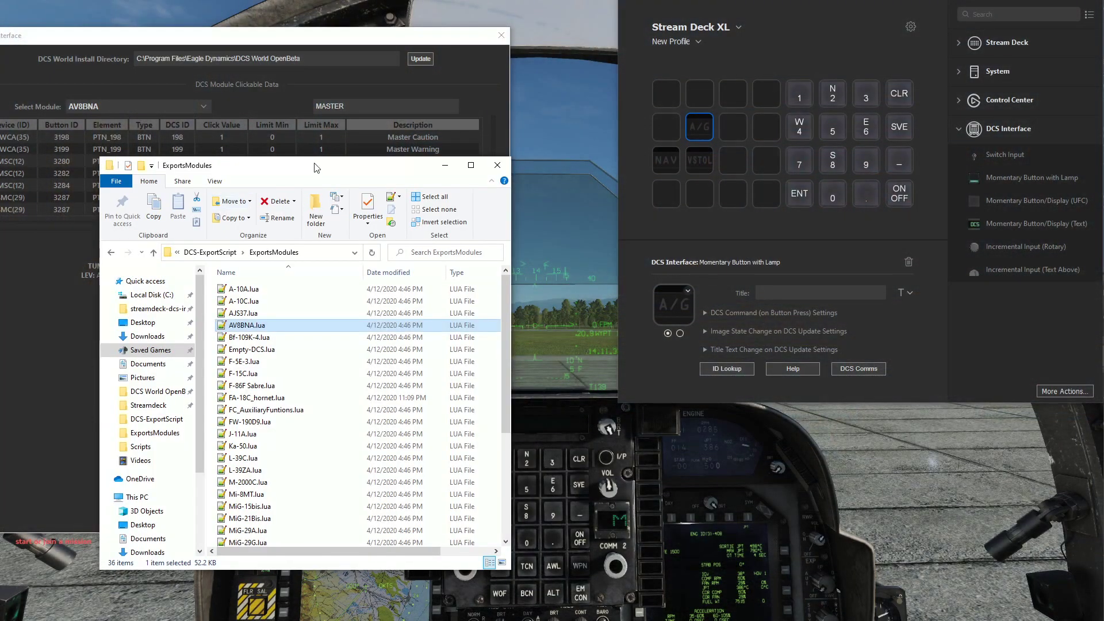
Open AV8BNA.lua from the ExportsModules folder and examine the NAV, VSTOL and A/G lamp IDs beside the Stream Deck window
{"action": "left_click_drag", "start_coordinate": [290, 122], "coordinate": [344, 168]}
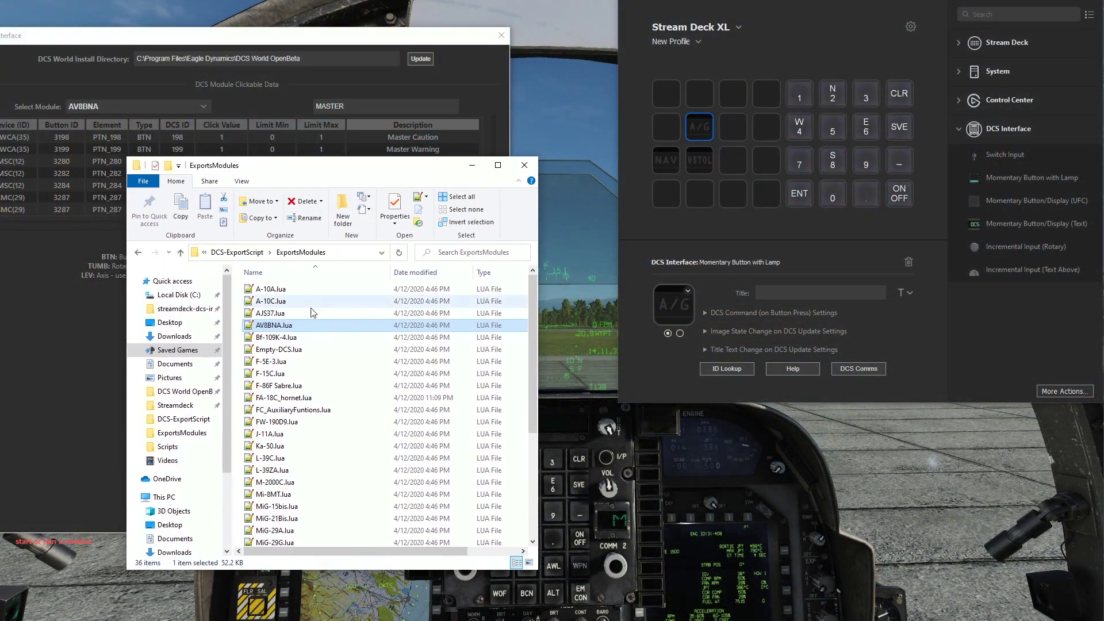
{"action": "double_click", "coordinate": [291, 326]}
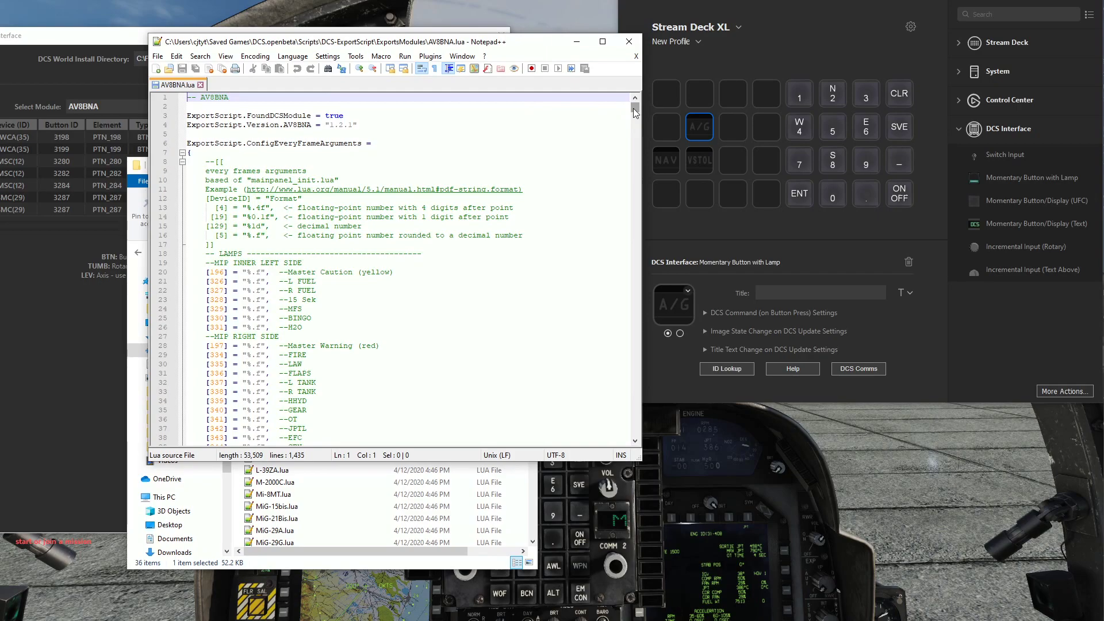
{"action": "left_click_drag", "start_coordinate": [633, 108], "coordinate": [633, 111]}
{"action": "scroll", "coordinate": [271, 386], "scroll_direction": "down", "scroll_amount": 2}
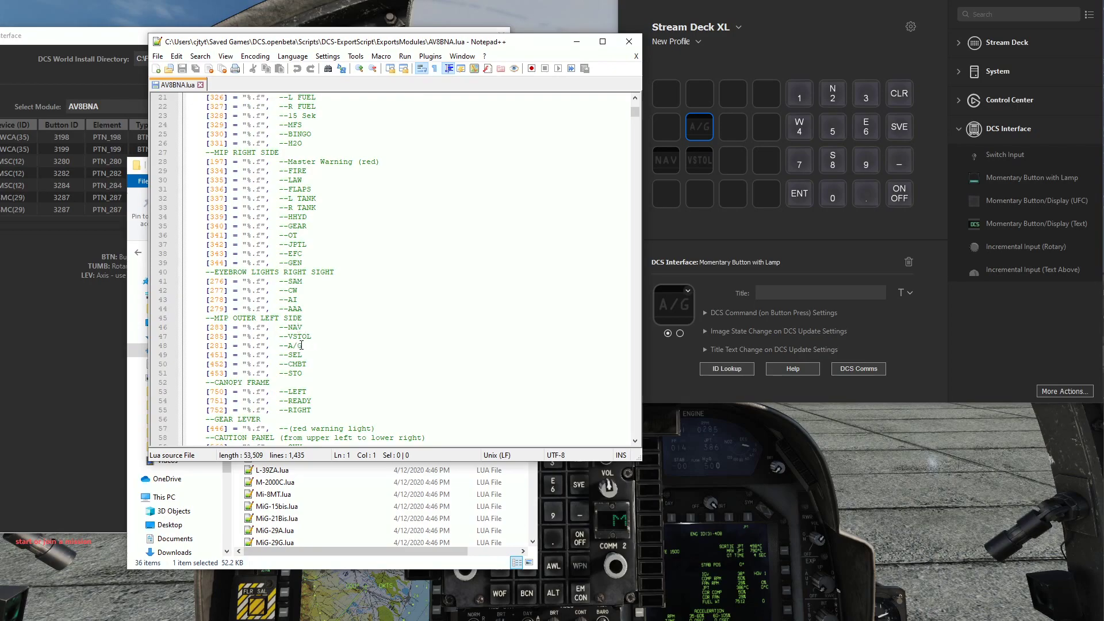
{"action": "left_click_drag", "start_coordinate": [320, 42], "coordinate": [457, 37]}
{"action": "left_click", "coordinate": [242, 170]}
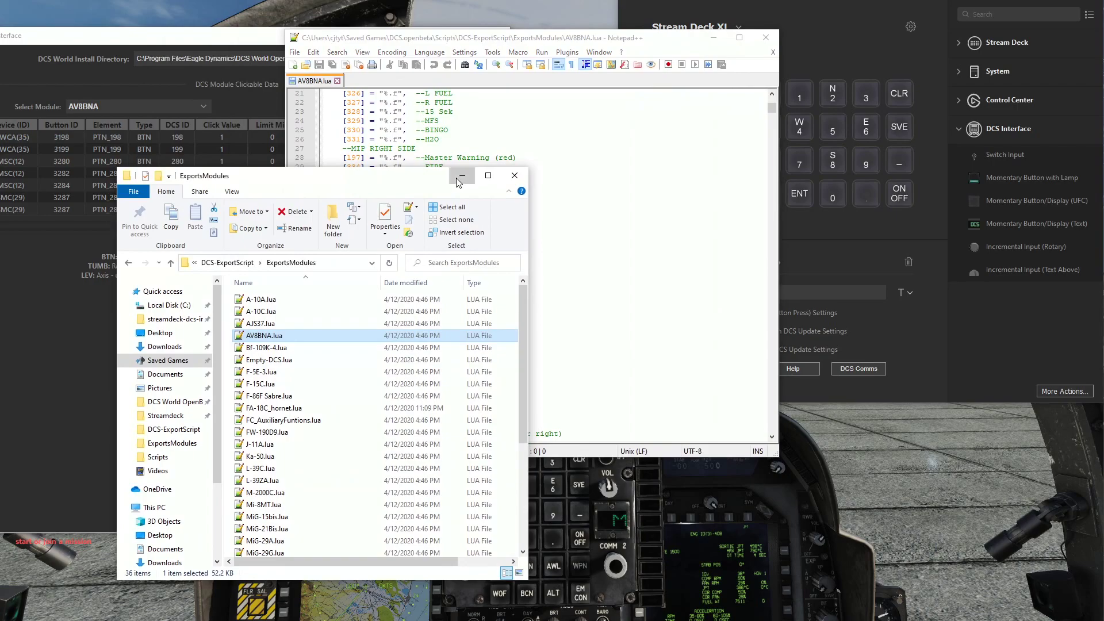
{"action": "left_click", "coordinate": [463, 170]}
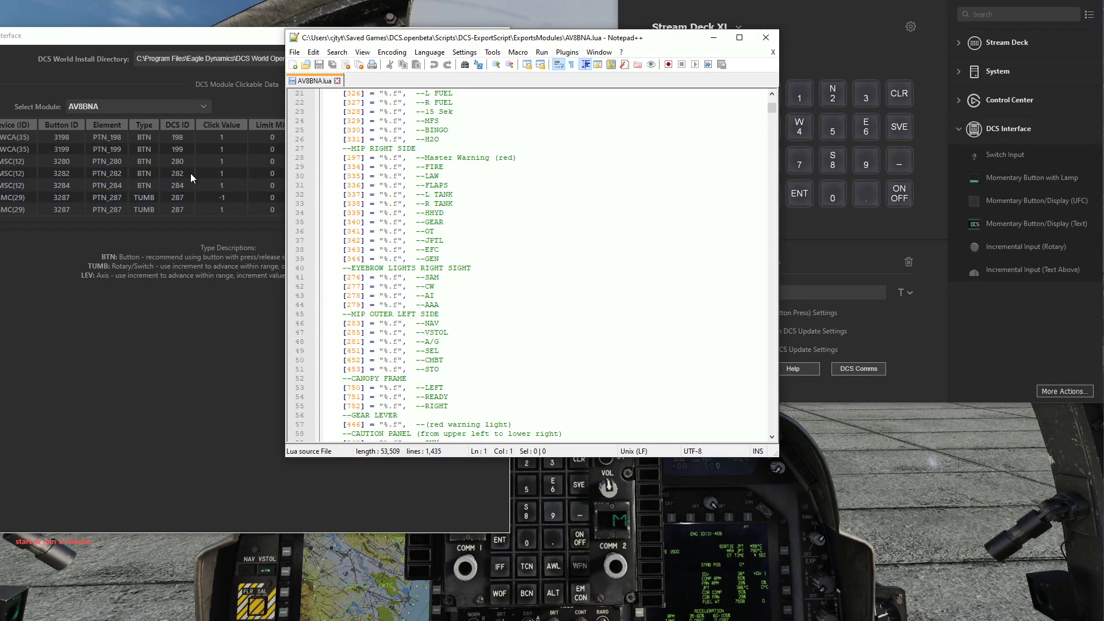
{"action": "left_click_drag", "start_coordinate": [465, 38], "coordinate": [244, 172]}
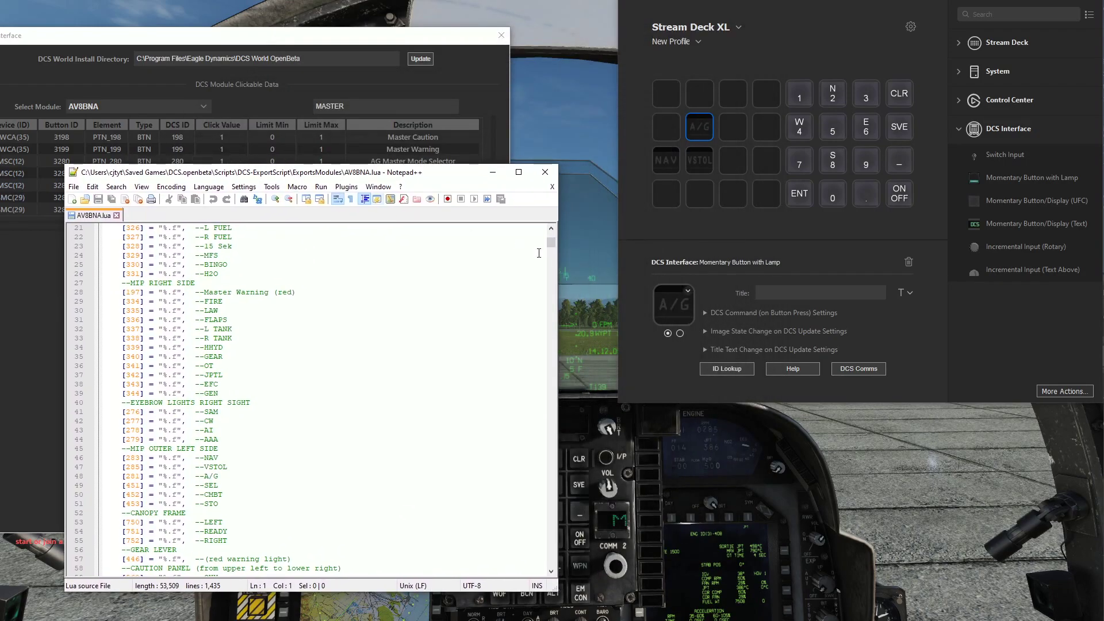
Set the image state change DCS ID to 281 for the A/G key and 285 for the VSTOL key
{"action": "left_click", "coordinate": [706, 332]}
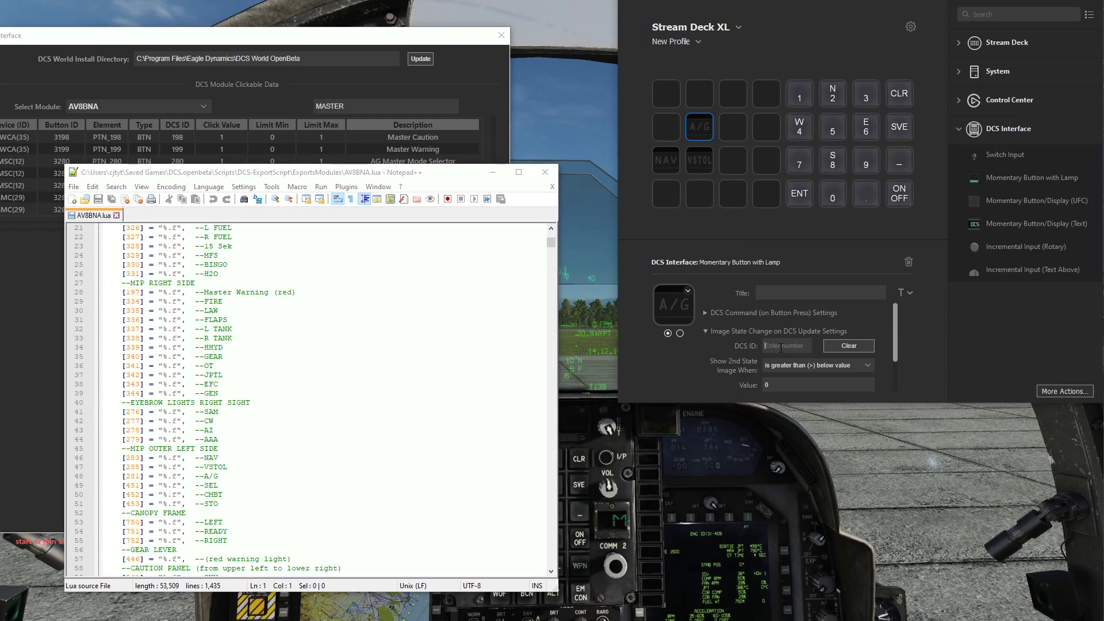
{"action": "type", "text": "281"}
{"action": "left_click", "coordinate": [698, 162]}
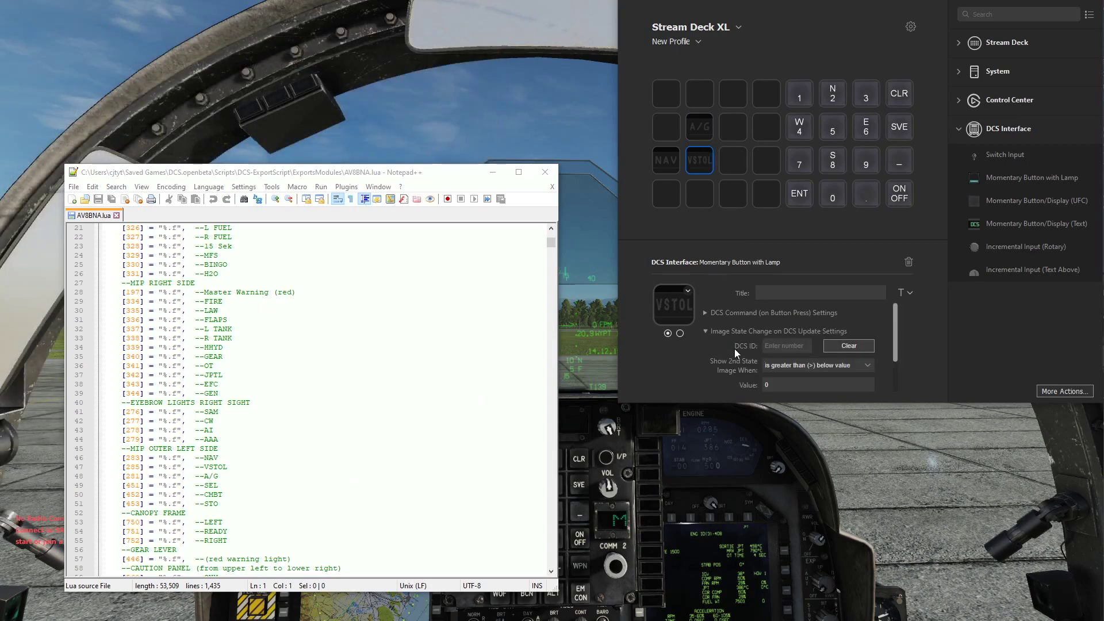
{"action": "left_click", "coordinate": [784, 346]}
{"action": "type", "text": "285"}
Set the NAV key's image state change DCS ID to 283 and minimize the AV8BNA.lua file window
{"action": "left_click", "coordinate": [670, 166]}
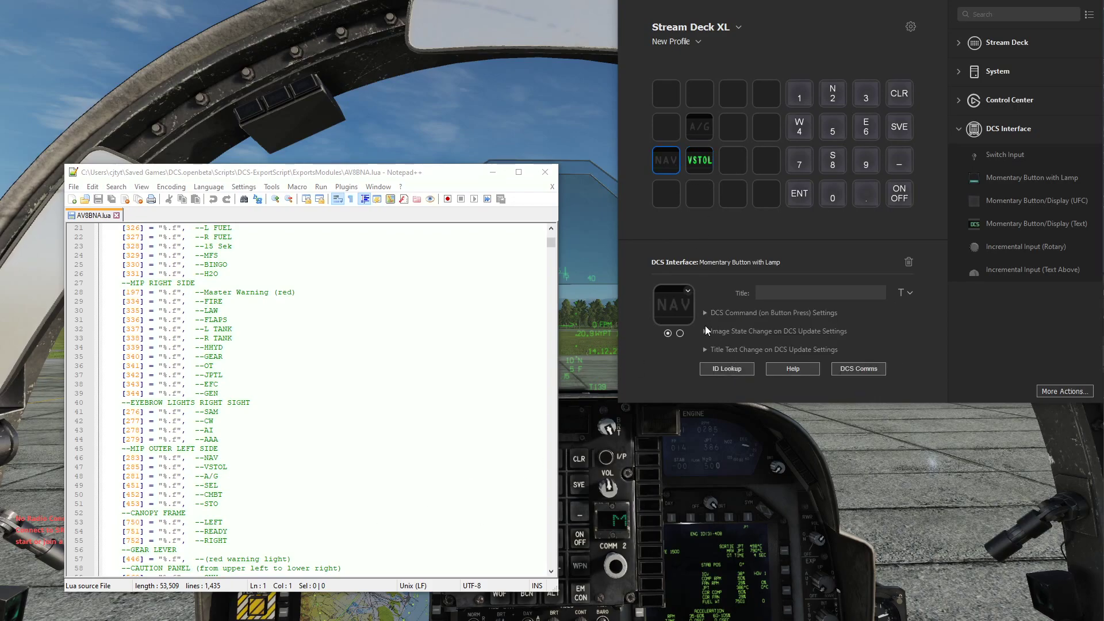
{"action": "left_click", "coordinate": [707, 331]}
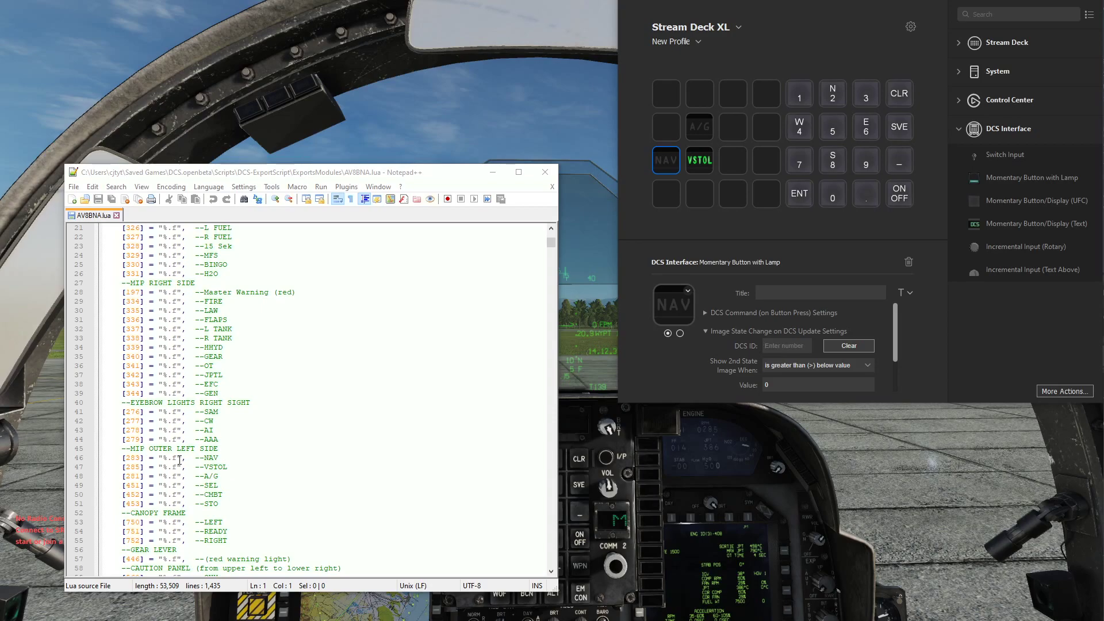
{"action": "left_click", "coordinate": [781, 347]}
{"action": "type", "text": "283"}
{"action": "left_click", "coordinate": [493, 172]}
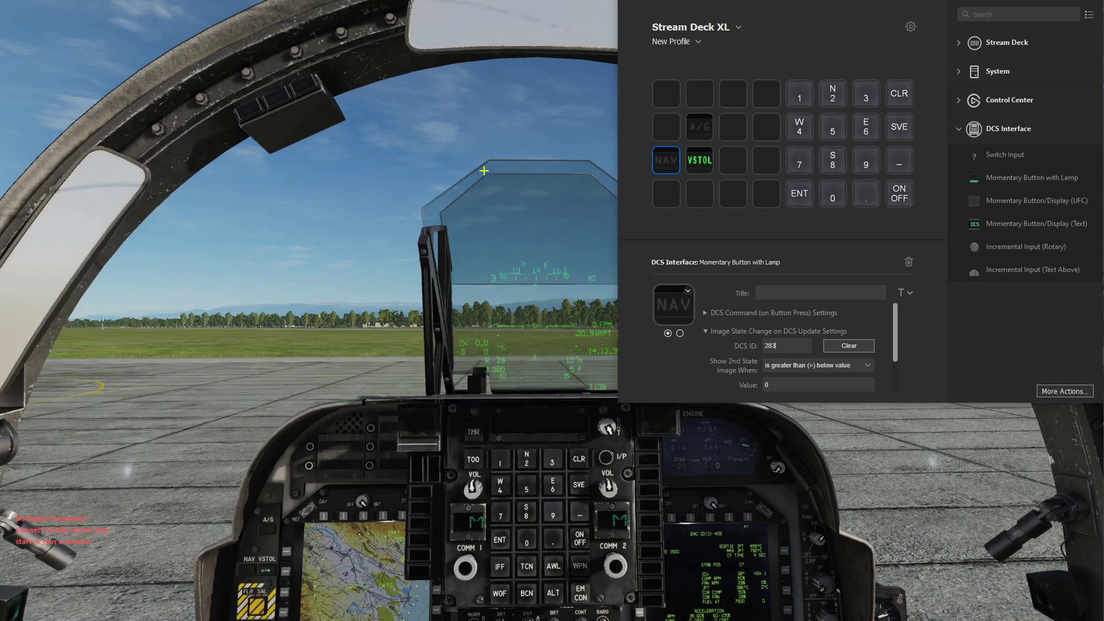